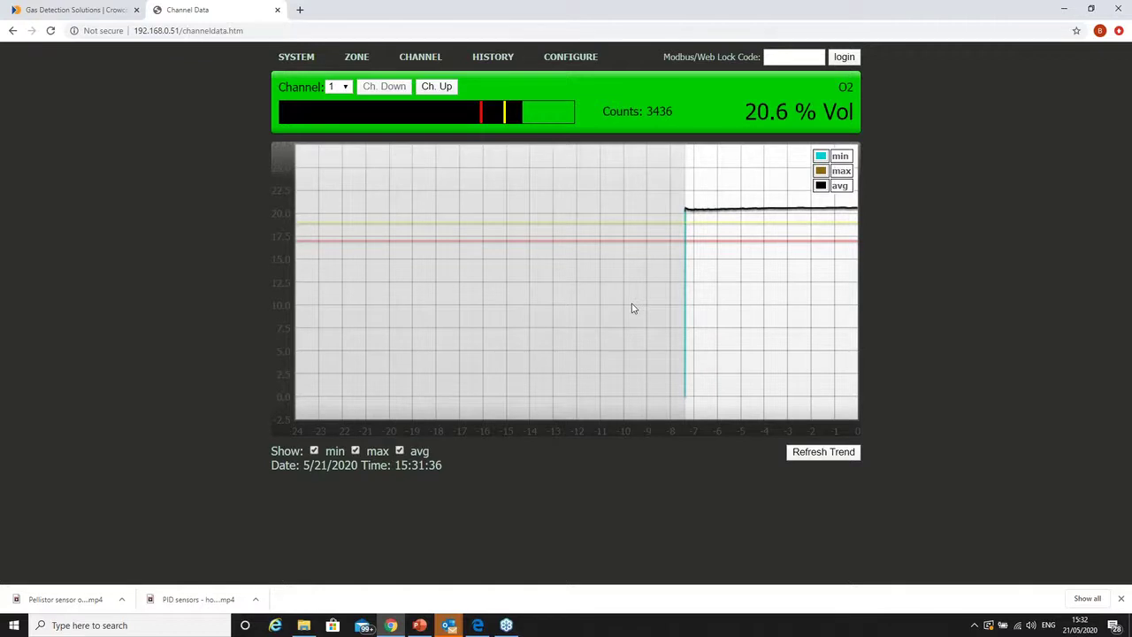
# - Open the Event Log, select the most recent entries, then clear the selection
pyautogui.moveTo(486, 60)
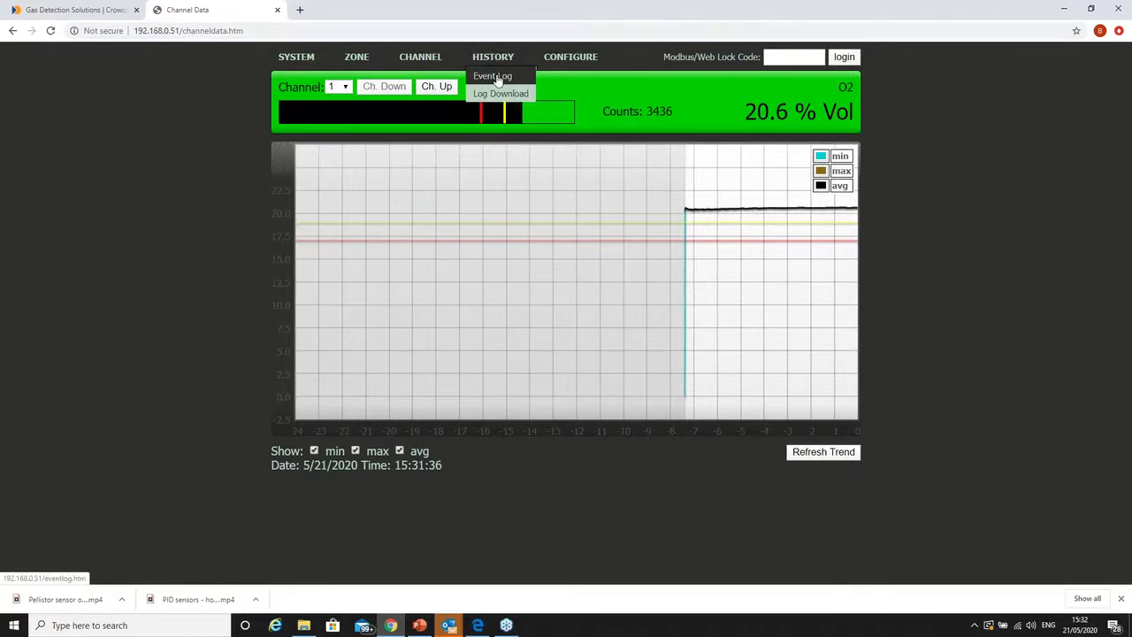
pyautogui.click(495, 77)
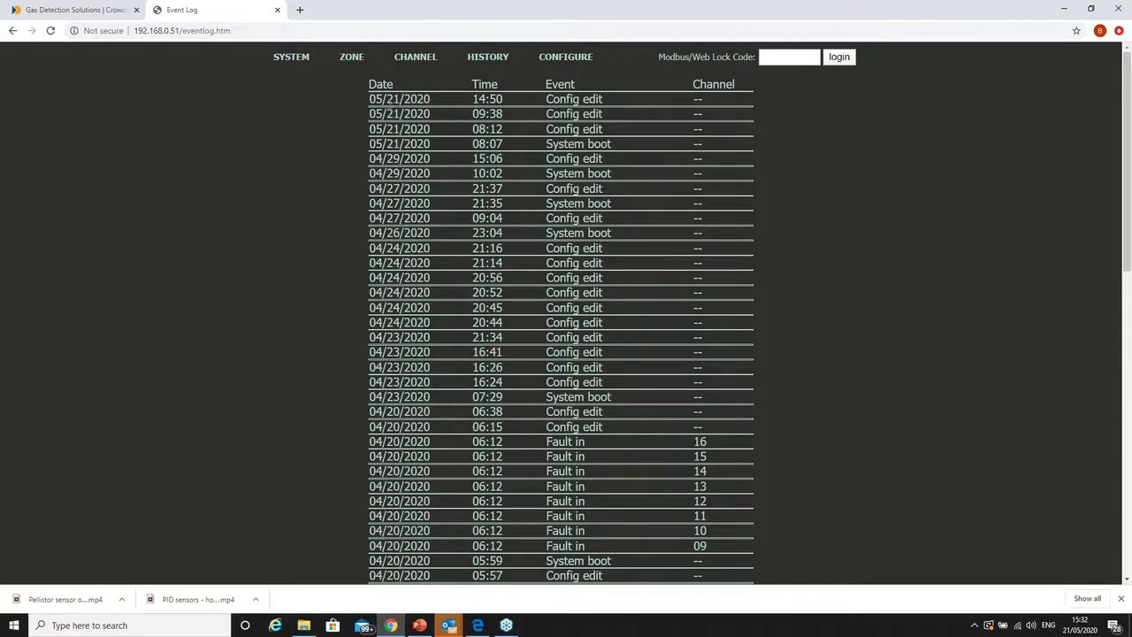
pyautogui.moveTo(372, 98); pyautogui.dragTo(440, 220)
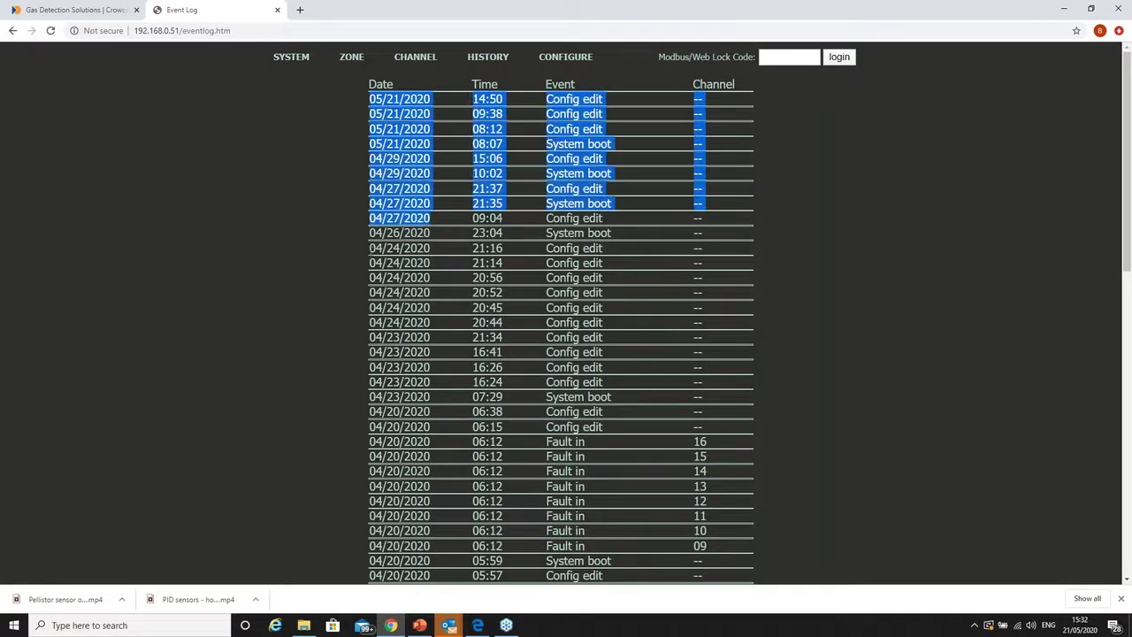
pyautogui.click(513, 168)
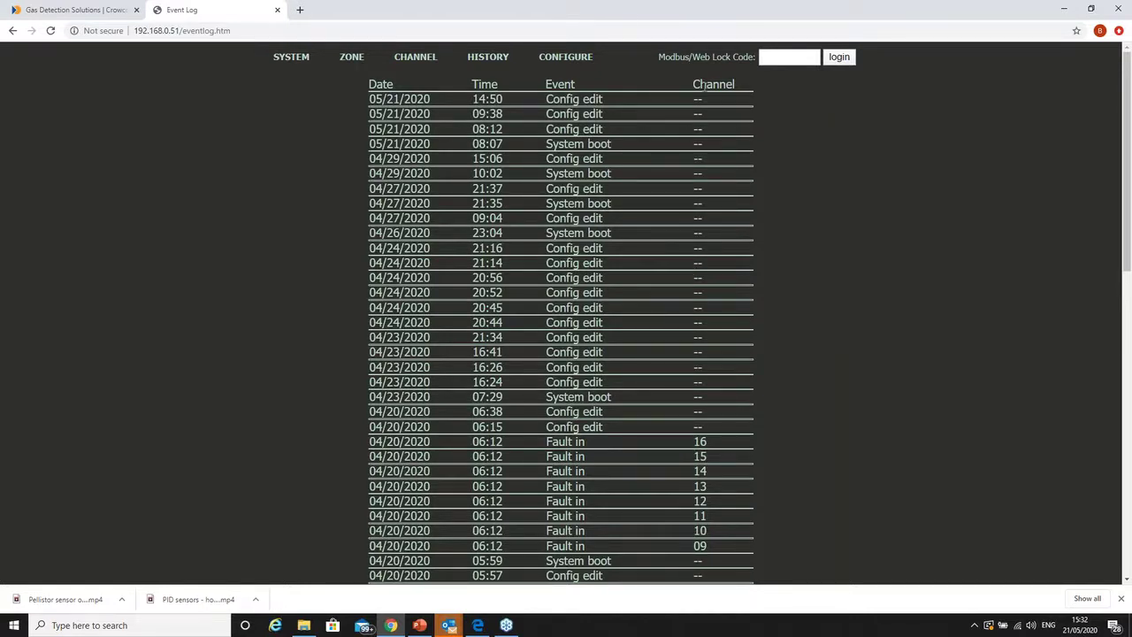
pyautogui.moveTo(488, 58)
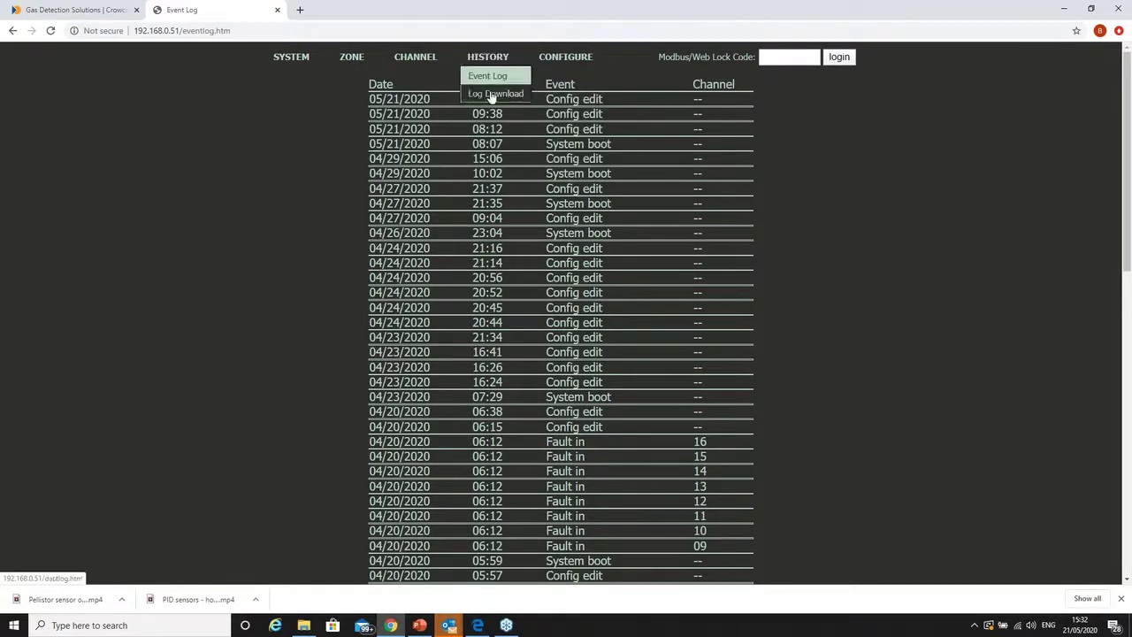
# - Download log GM16_DEMO_KIT/2020/04/23.CSV from Log Download and open the downloaded file
pyautogui.click(491, 95)
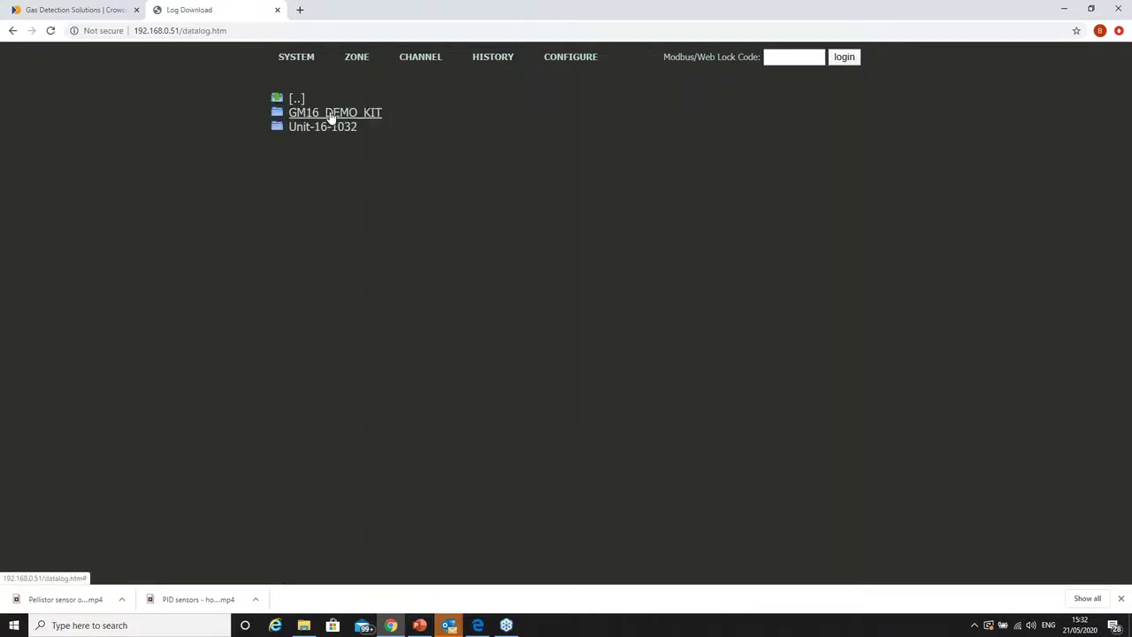
pyautogui.click(329, 115)
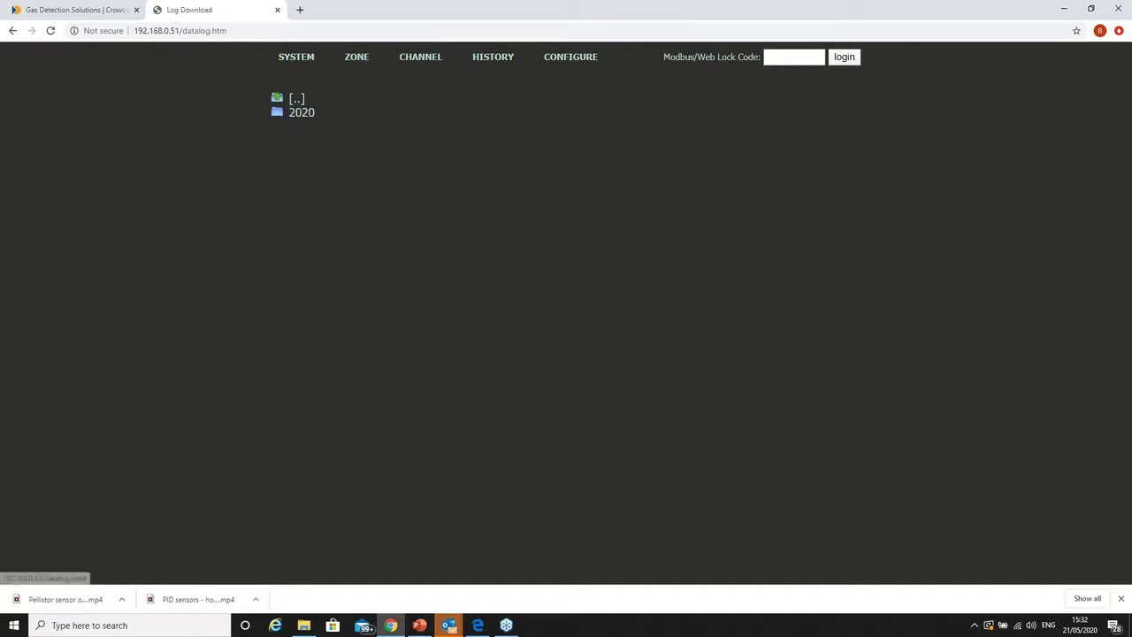
pyautogui.click(302, 113)
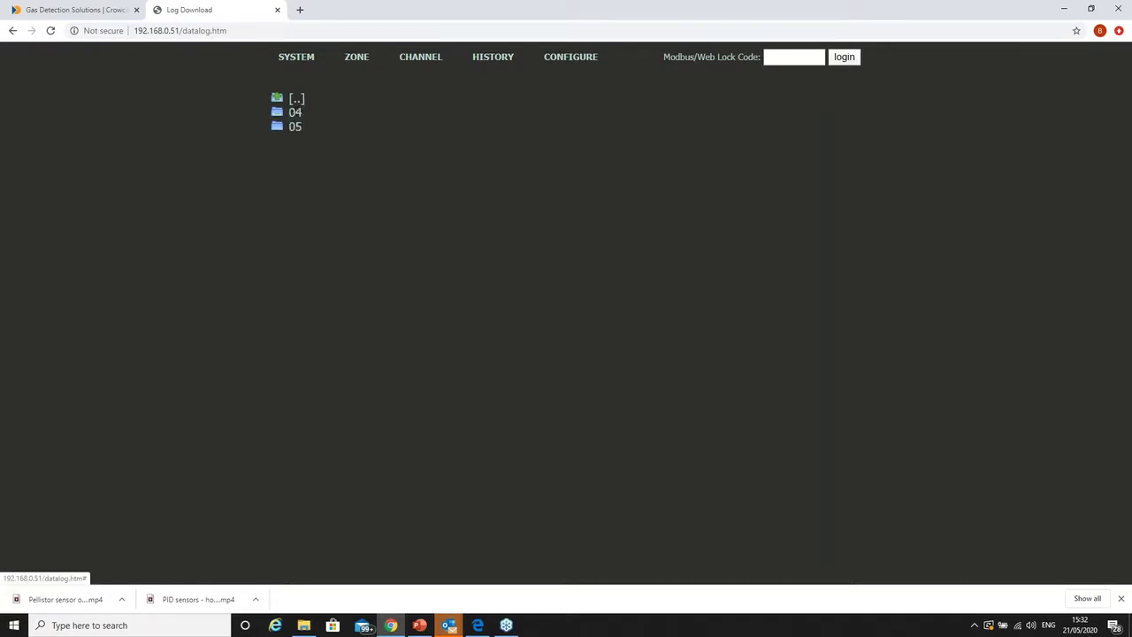
pyautogui.click(296, 113)
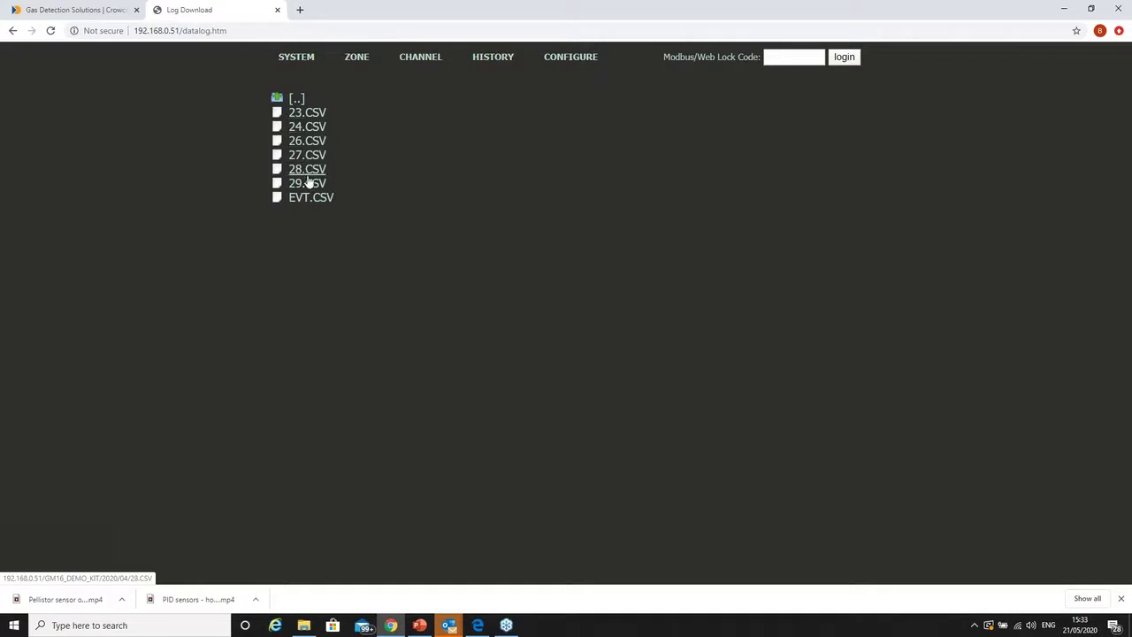
pyautogui.click(306, 116)
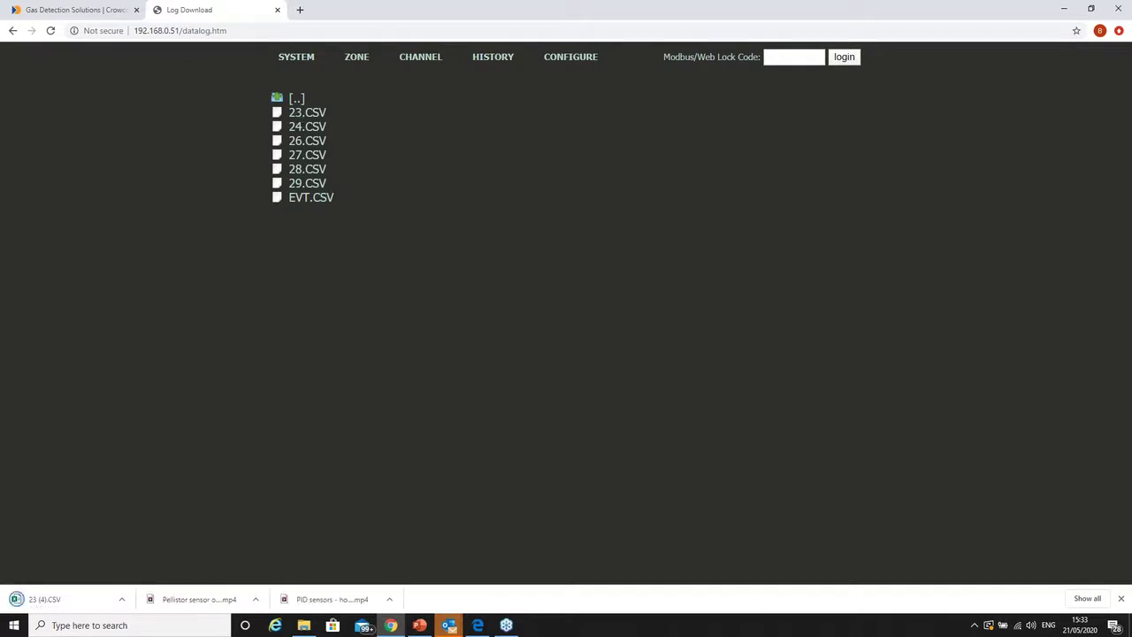
pyautogui.click(44, 600)
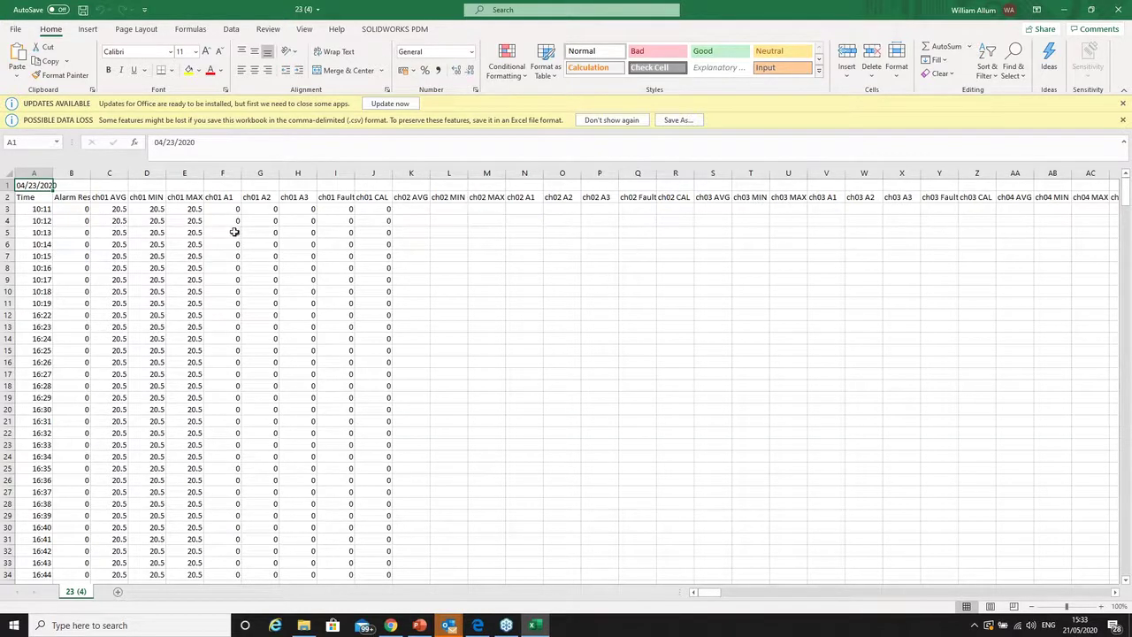
# - Look over the channel 1 readings in the 23 (4) log sheet, then close Excel
pyautogui.click(475, 245)
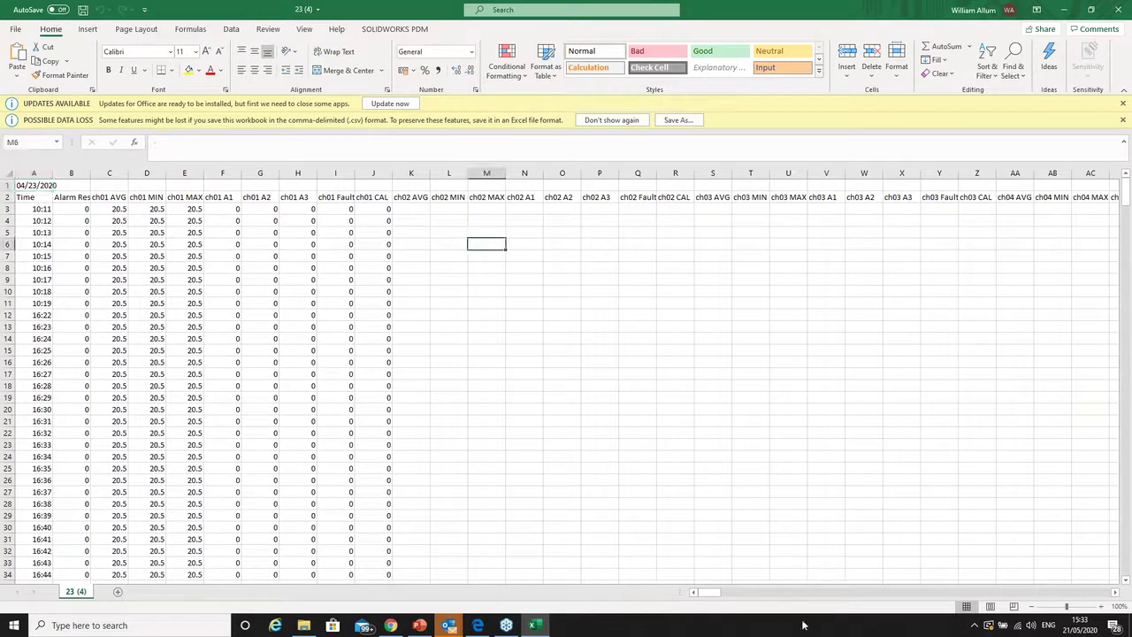
pyautogui.moveTo(705, 594)
pyautogui.mouseDown()
pyautogui.moveTo(805, 601)
pyautogui.moveTo(708, 593)
pyautogui.mouseUp()
pyautogui.click(347, 351)
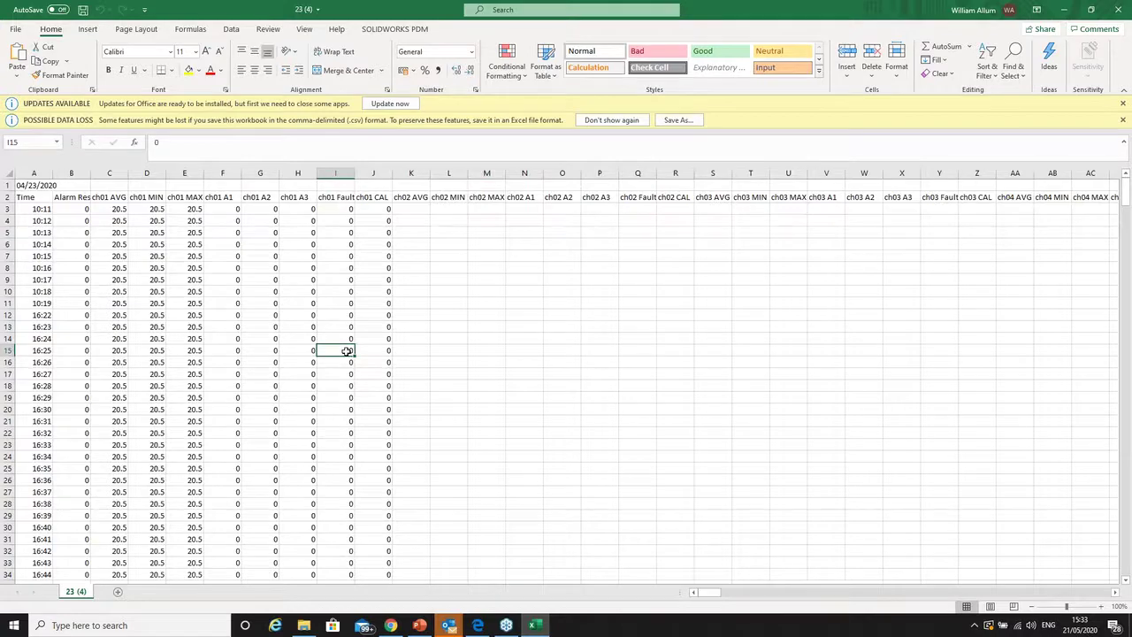
pyautogui.click(1119, 10)
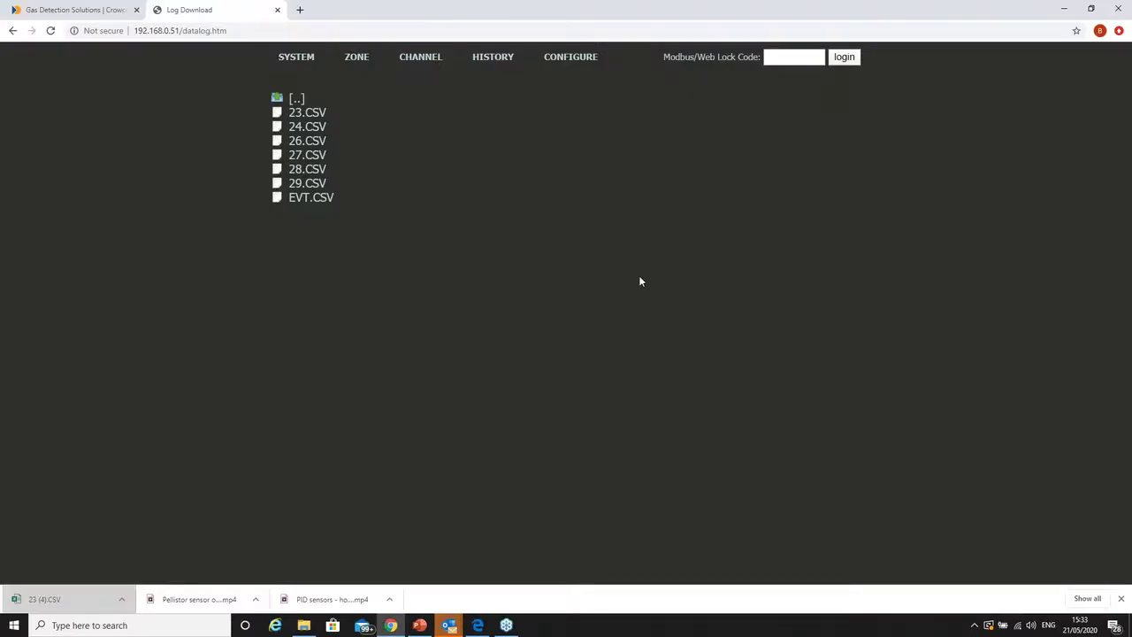
# - Open the Alarm Outputs configuration and scroll through the relay settings
pyautogui.moveTo(601, 60)
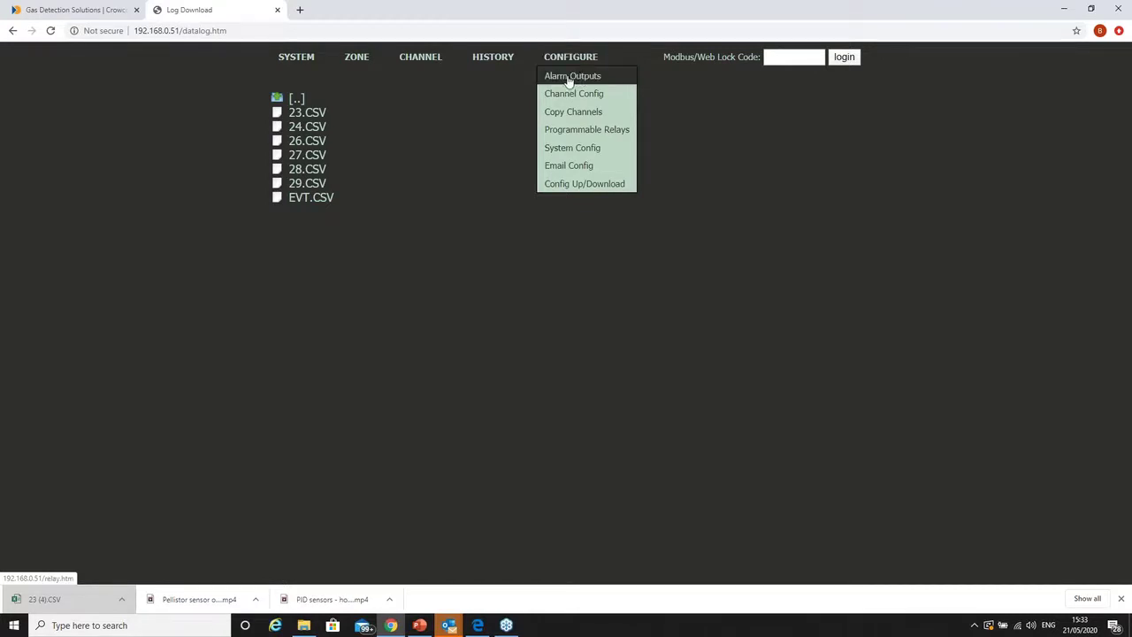
pyautogui.click(569, 80)
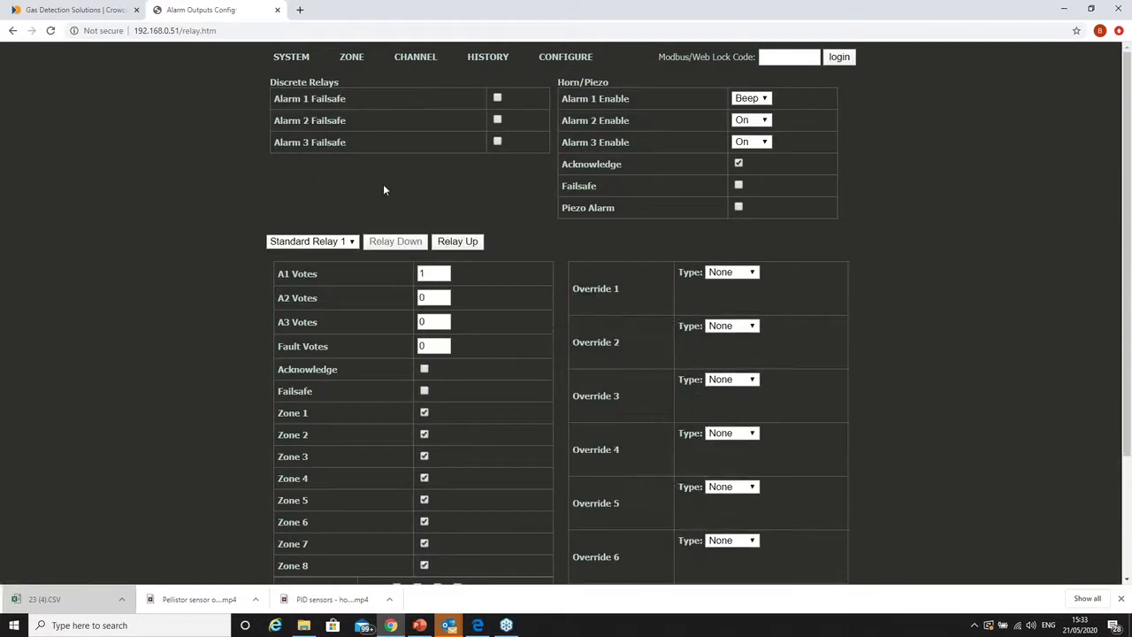
pyautogui.scroll(-4, 397, 415)
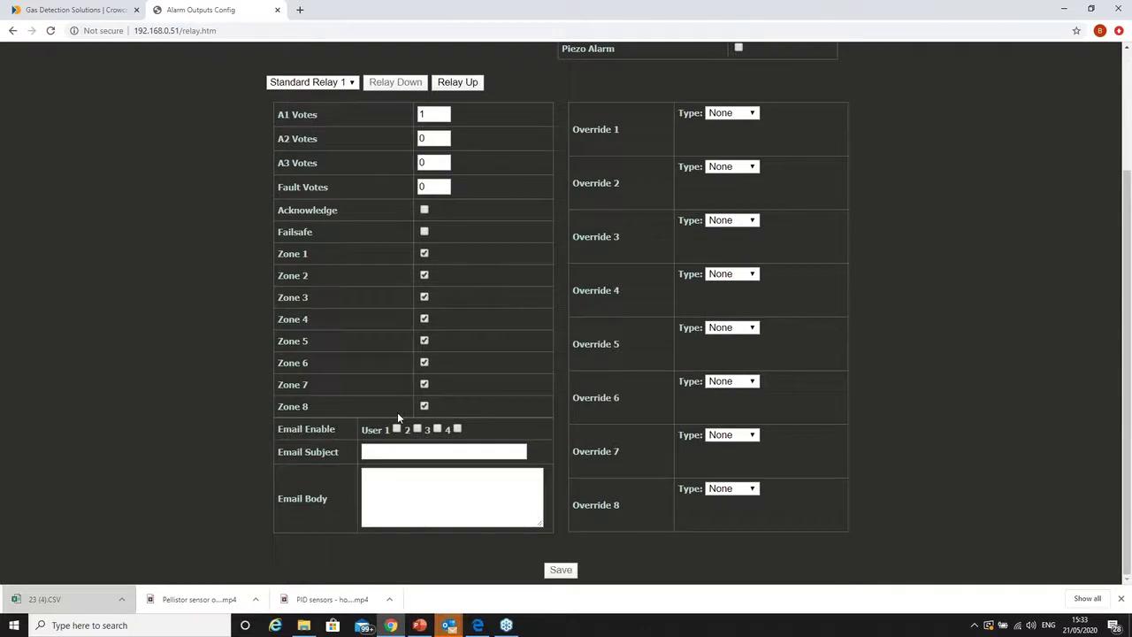
pyautogui.scroll(3, 398, 416)
pyautogui.scroll(1, 384, 164)
pyautogui.scroll(-3, 475, 469)
pyautogui.scroll(2, 318, 257)
# - Enter the web lock code to unlock editing, then review the relay settings again
pyautogui.click(764, 60)
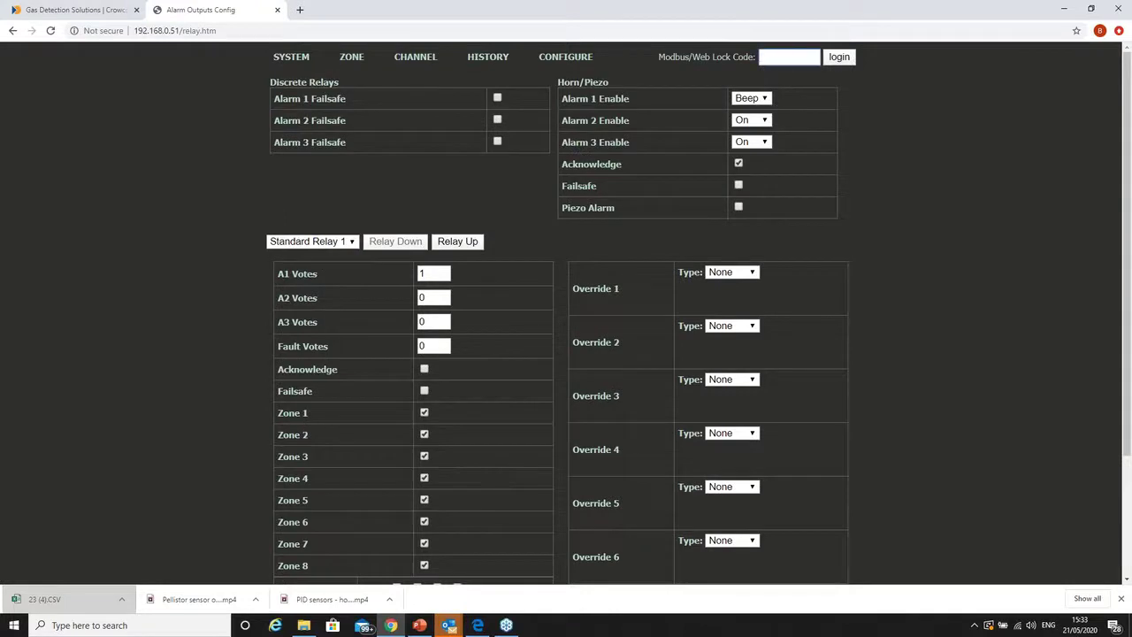
pyautogui.write('1234')
pyautogui.click(839, 58)
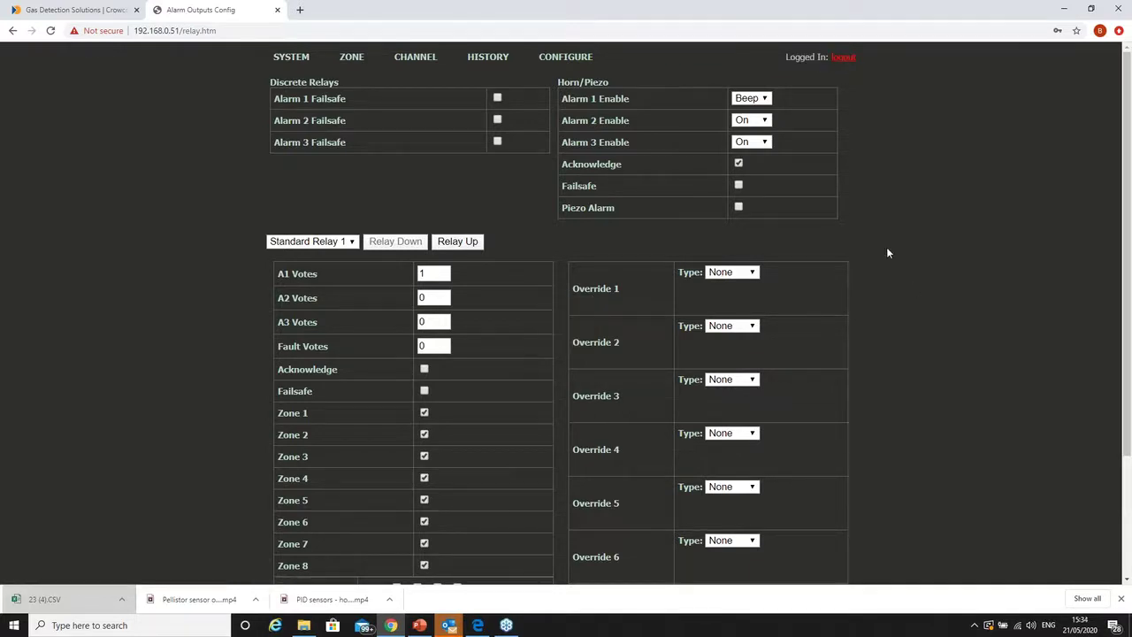
pyautogui.scroll(-3, 751, 286)
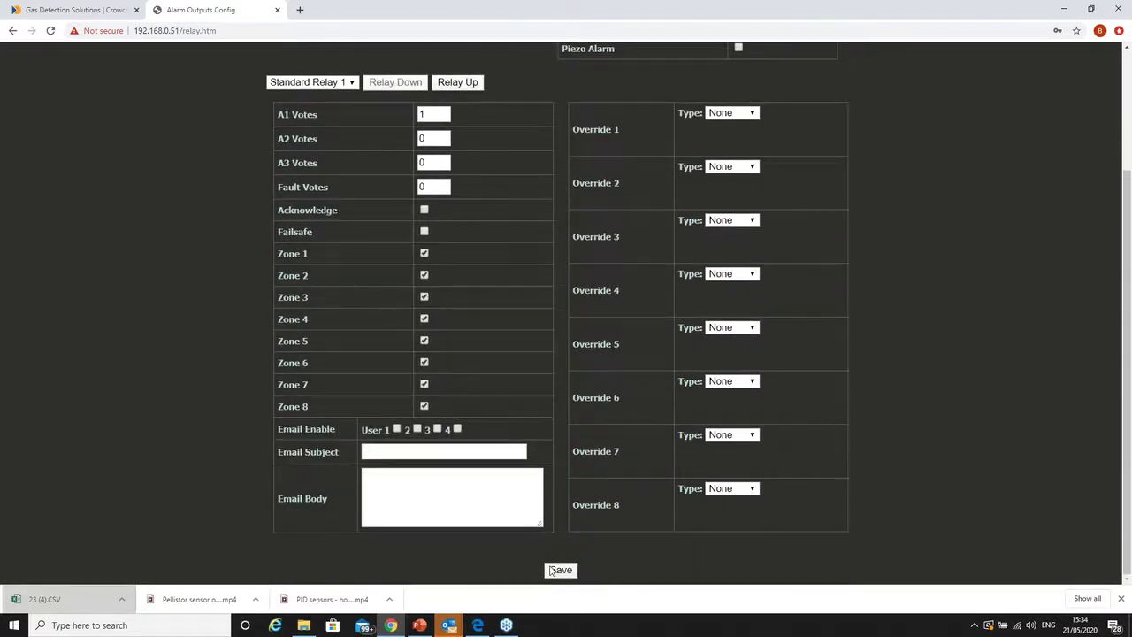
pyautogui.scroll(3, 607, 408)
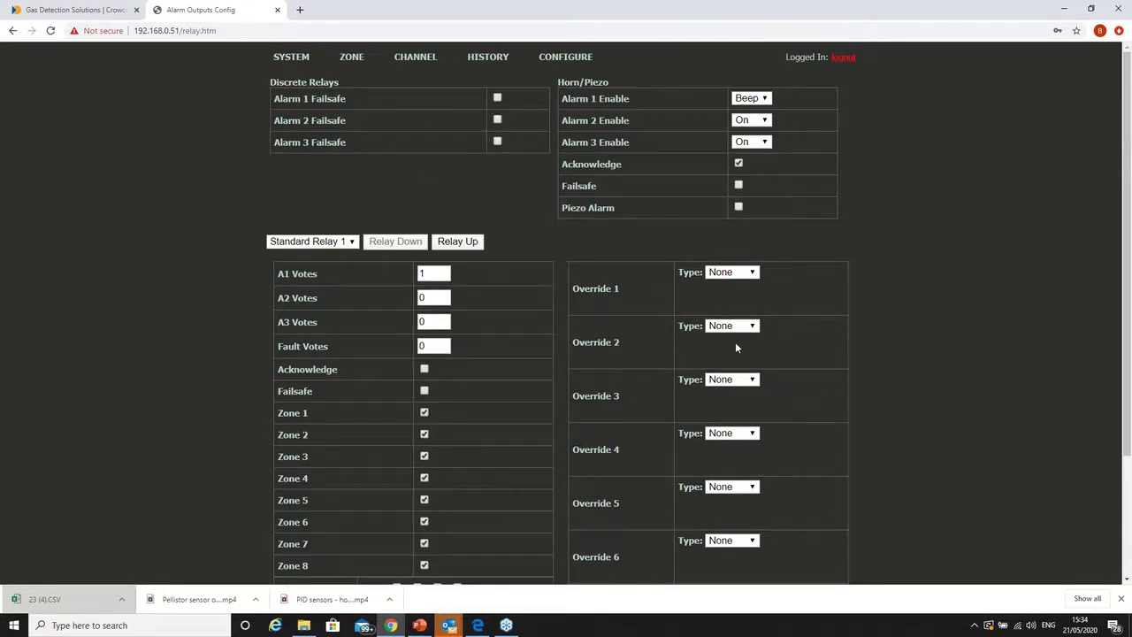
pyautogui.scroll(-2, 736, 354)
pyautogui.scroll(-1, 736, 363)
pyautogui.scroll(4, 735, 359)
pyautogui.moveTo(564, 59)
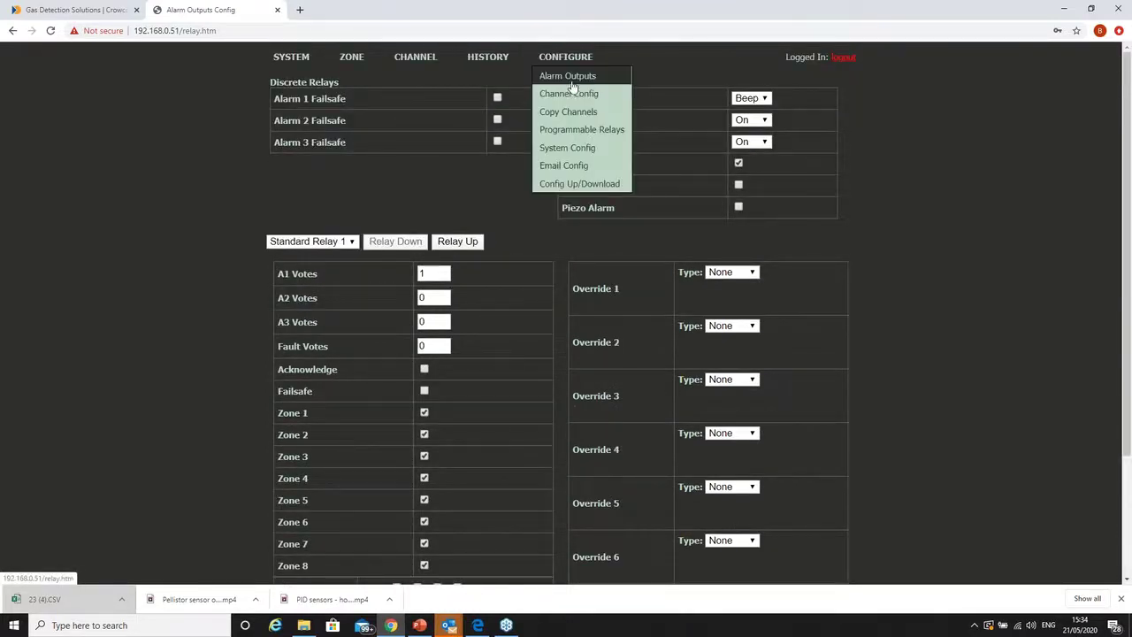
# - Open Channel 1's configuration, keep channel 1 selected, and start editing its O2 tag
pyautogui.click(570, 95)
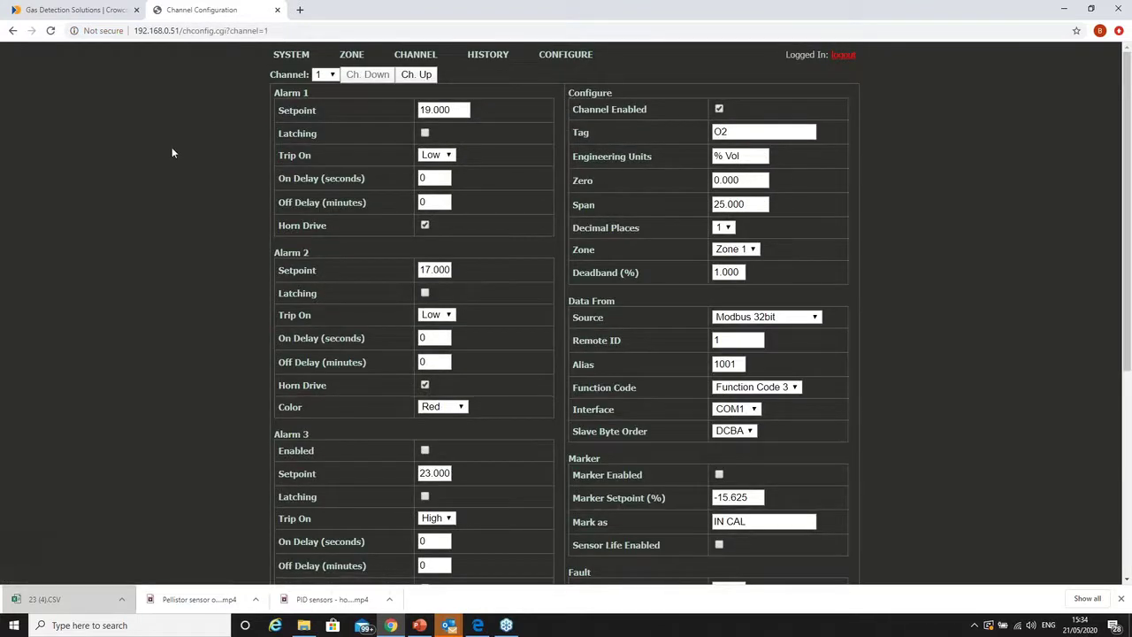
pyautogui.click(332, 76)
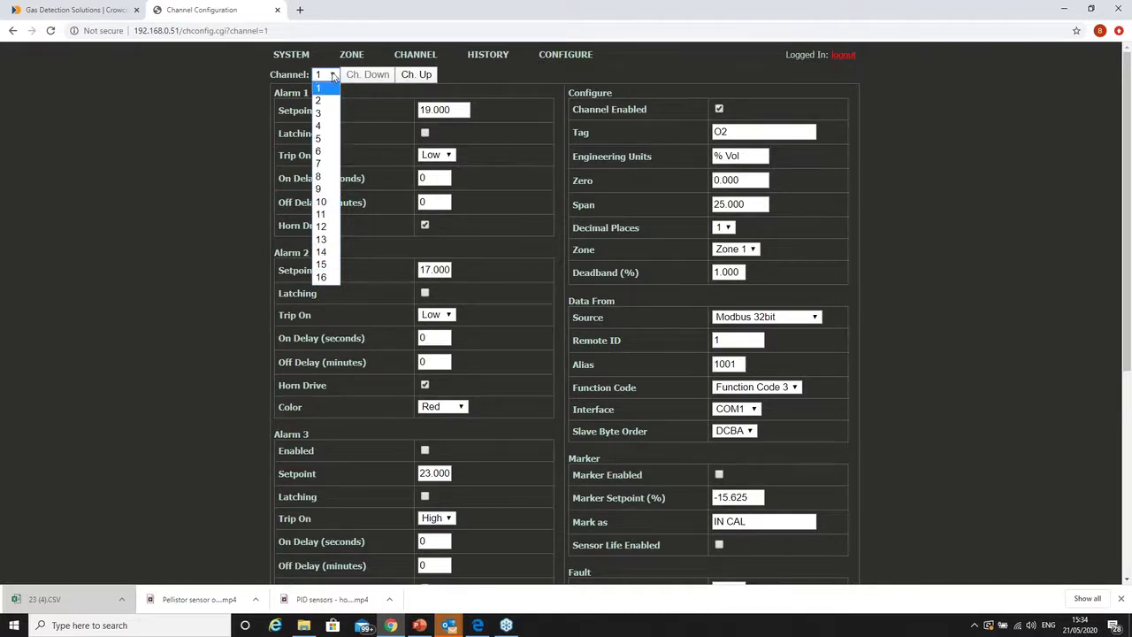
pyautogui.click(332, 76)
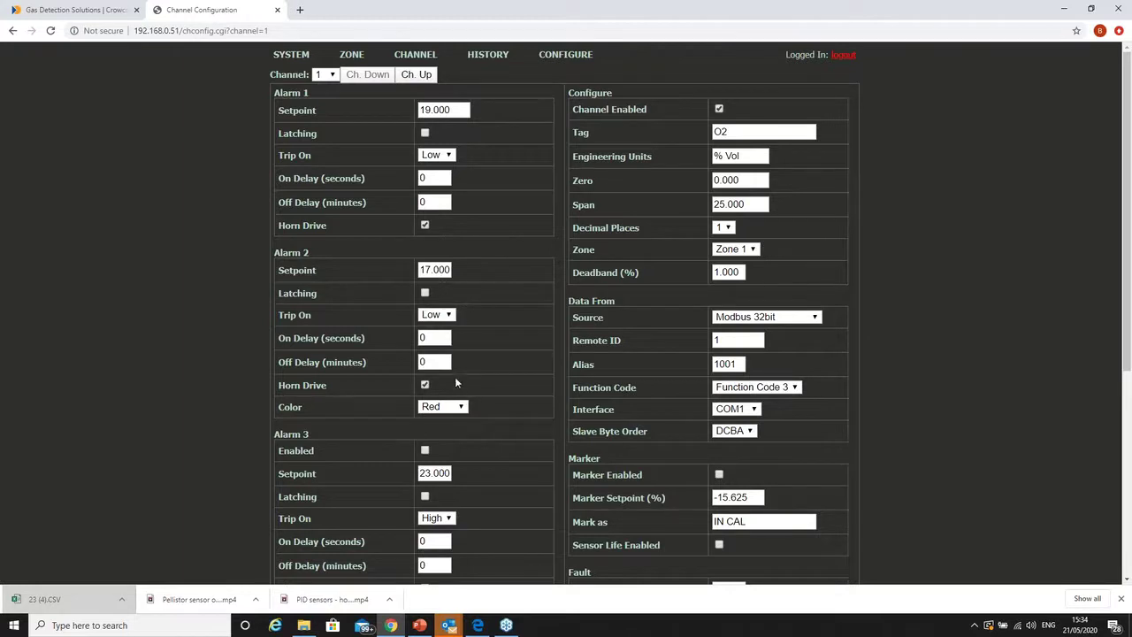
pyautogui.scroll(-1, 460, 435)
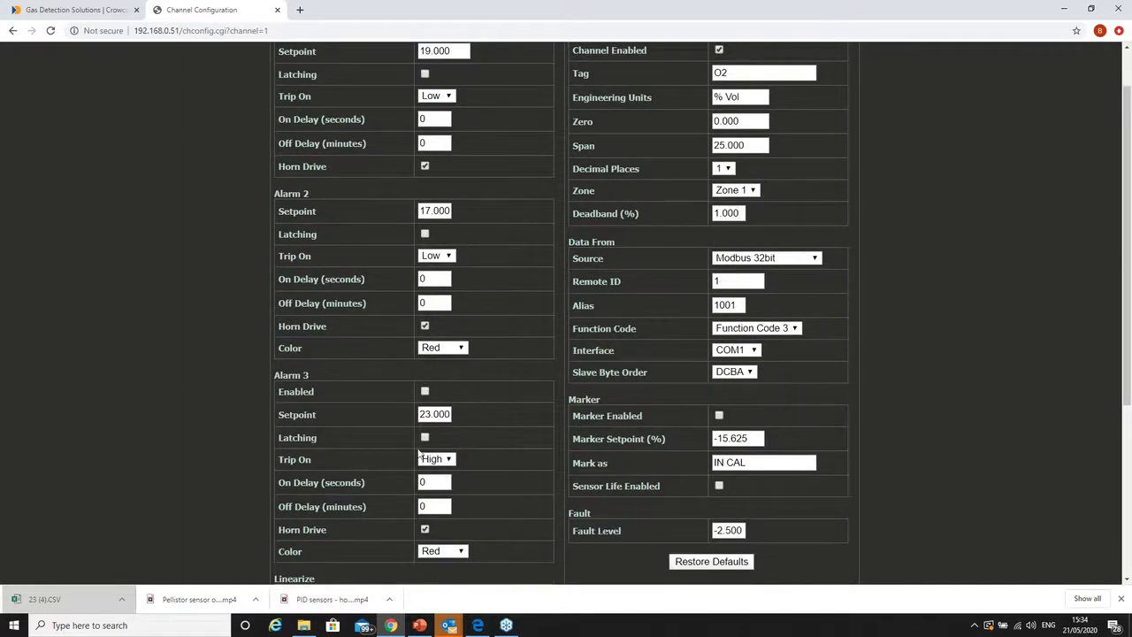
pyautogui.scroll(1, 526, 444)
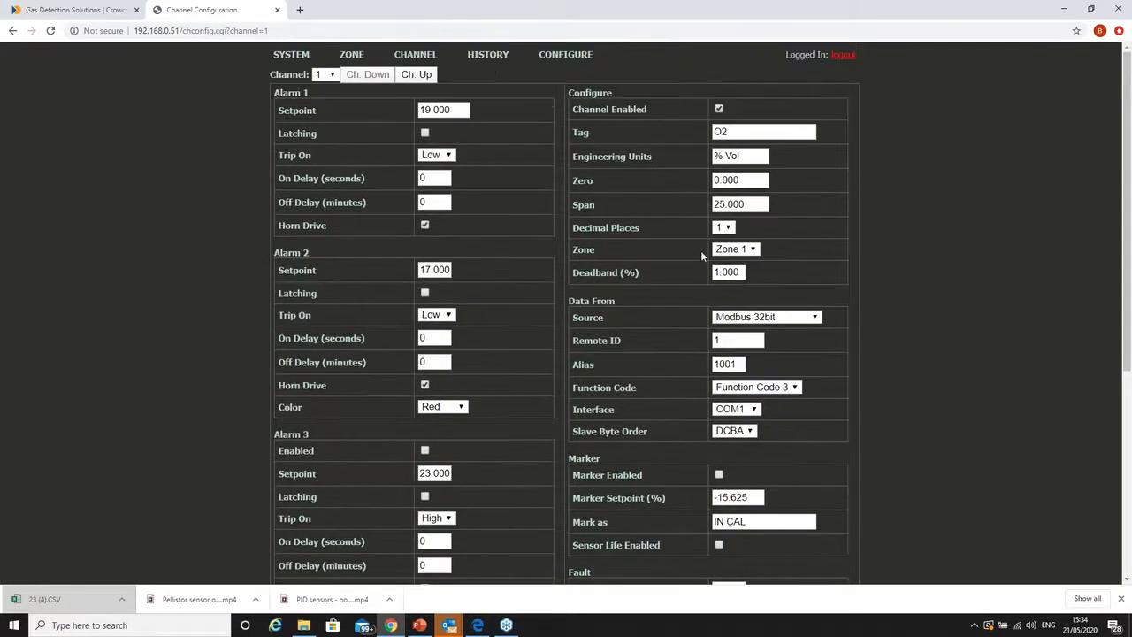
pyautogui.click(740, 135)
# - Review channel 1's dropdowns, keeping Zone 1, Modbus 32bit source and COM1 interface
pyautogui.click(753, 249)
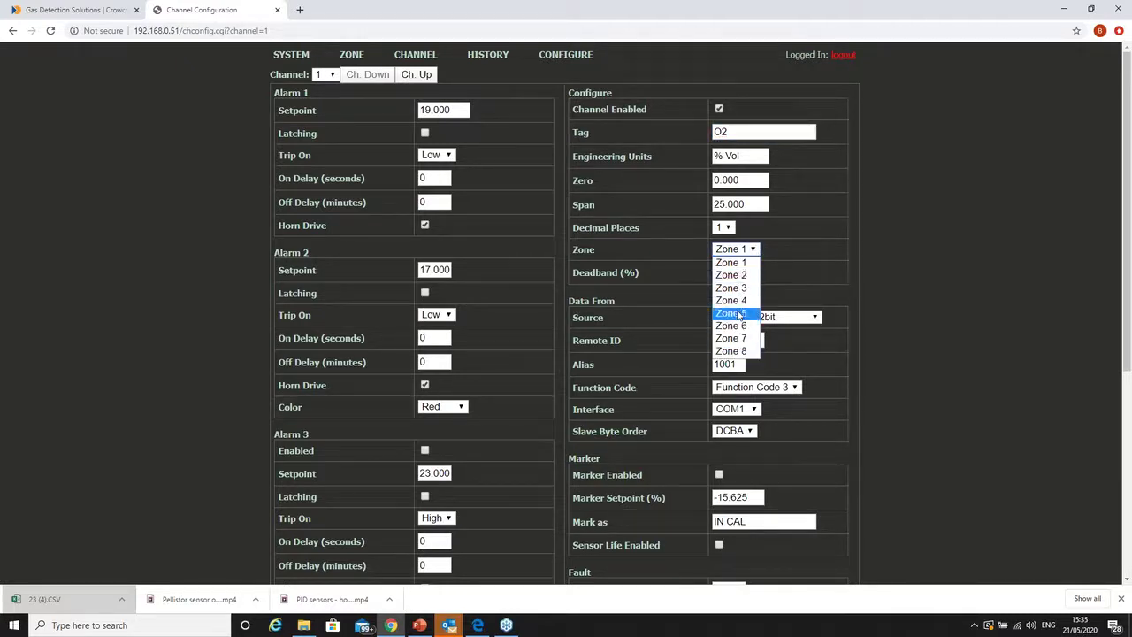
pyautogui.click(754, 249)
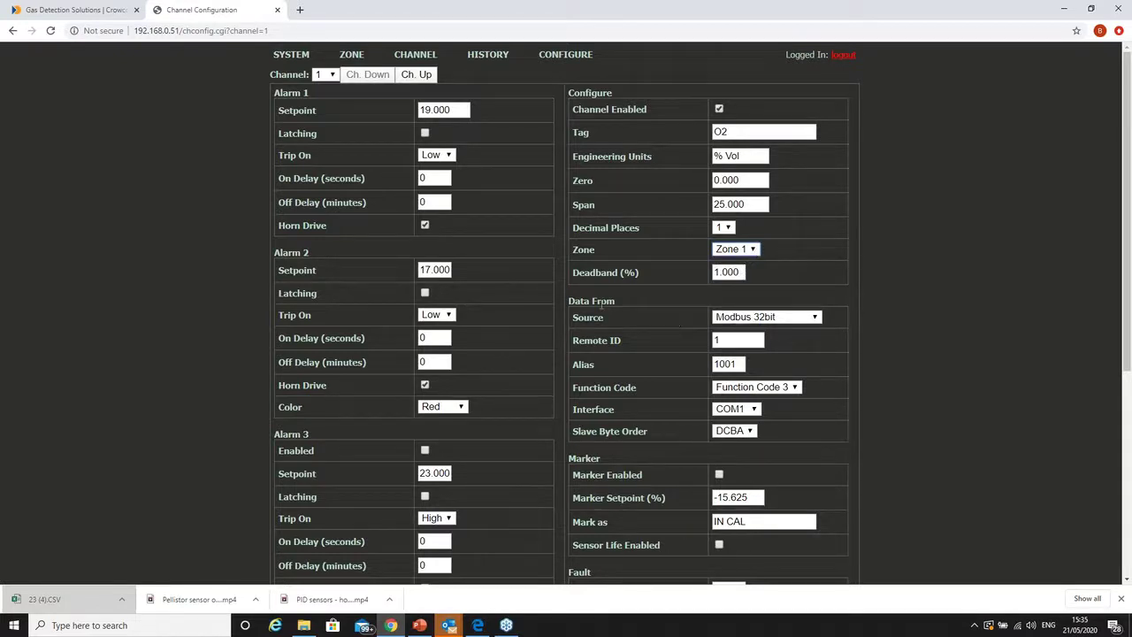
pyautogui.click(814, 317)
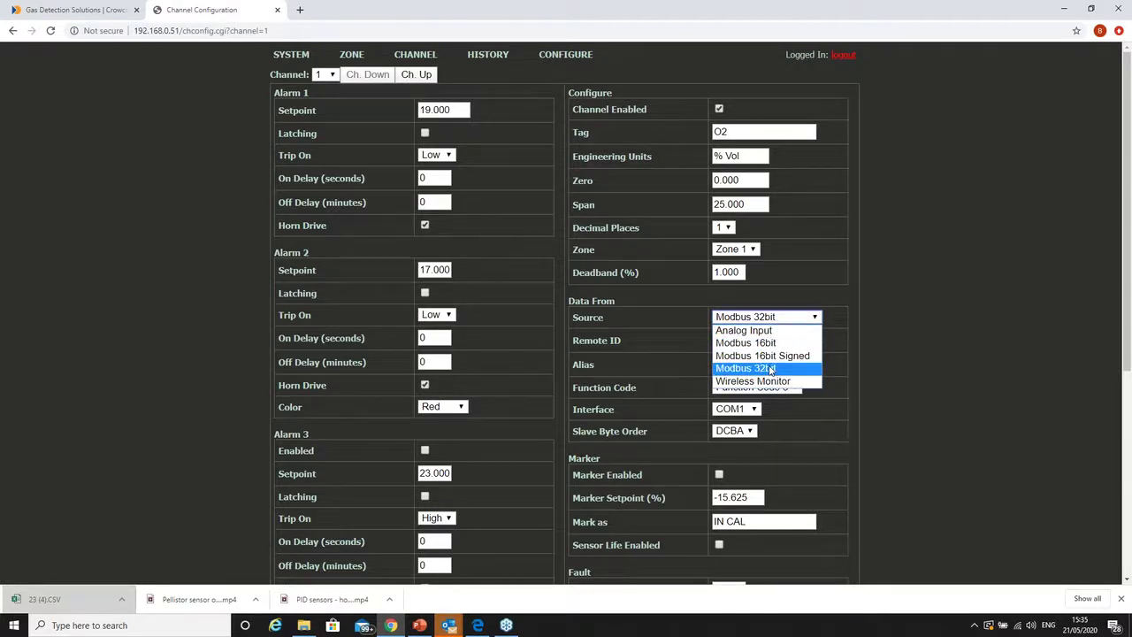
pyautogui.click(760, 367)
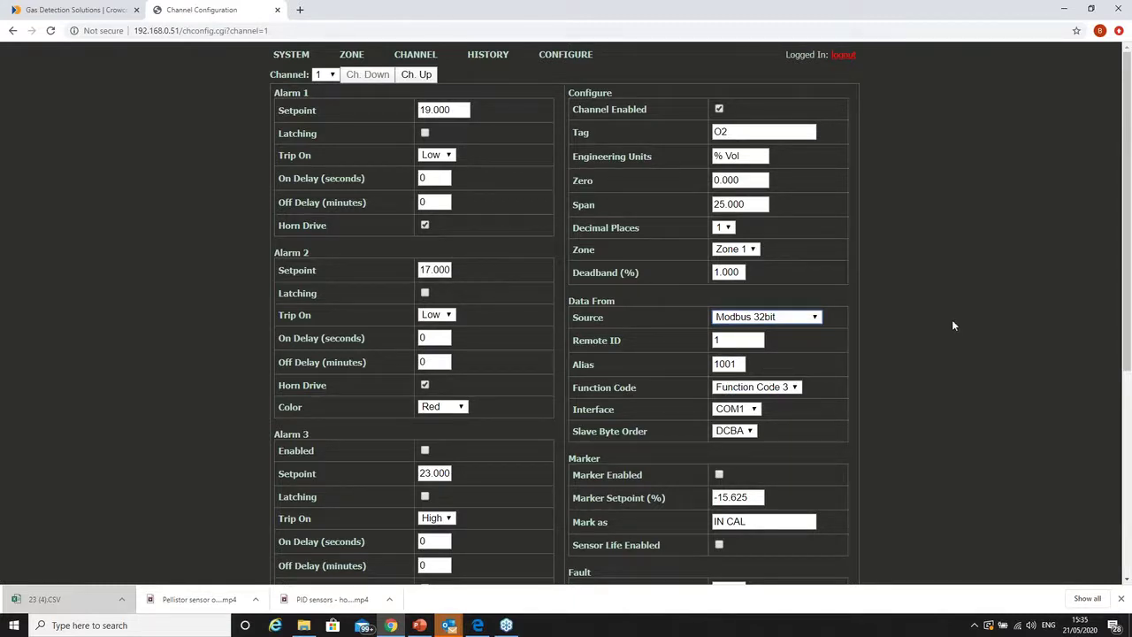
pyautogui.click(756, 410)
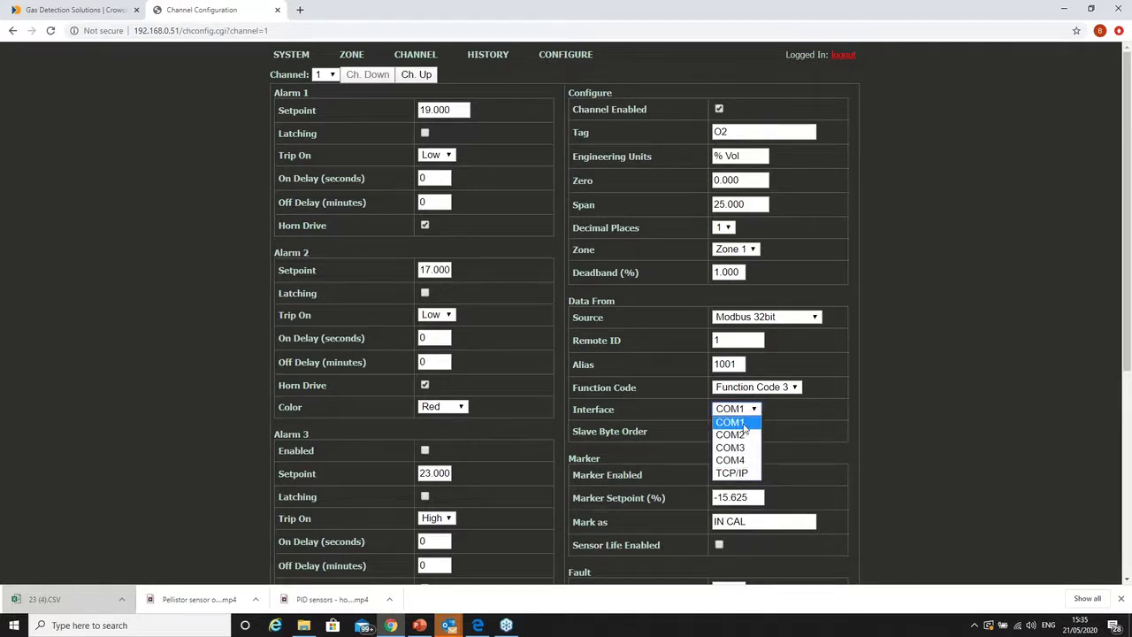
pyautogui.click(741, 423)
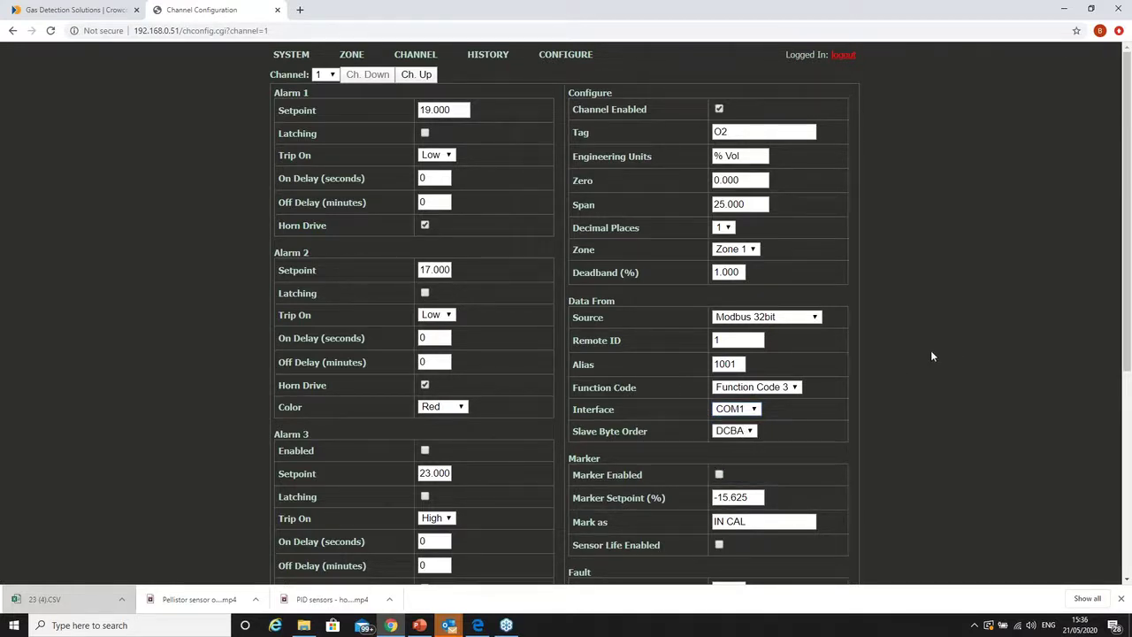
# - Scroll to Save, reconfirm channel 1, then go to the Copy Channels page
pyautogui.scroll(-3, 925, 373)
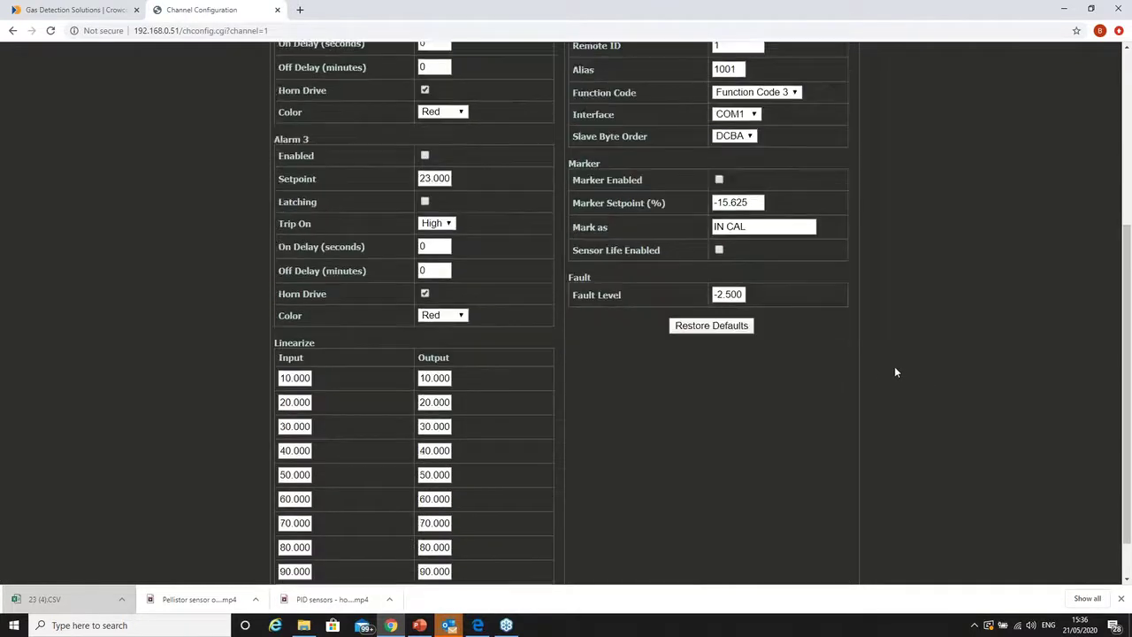
pyautogui.scroll(-2, 894, 366)
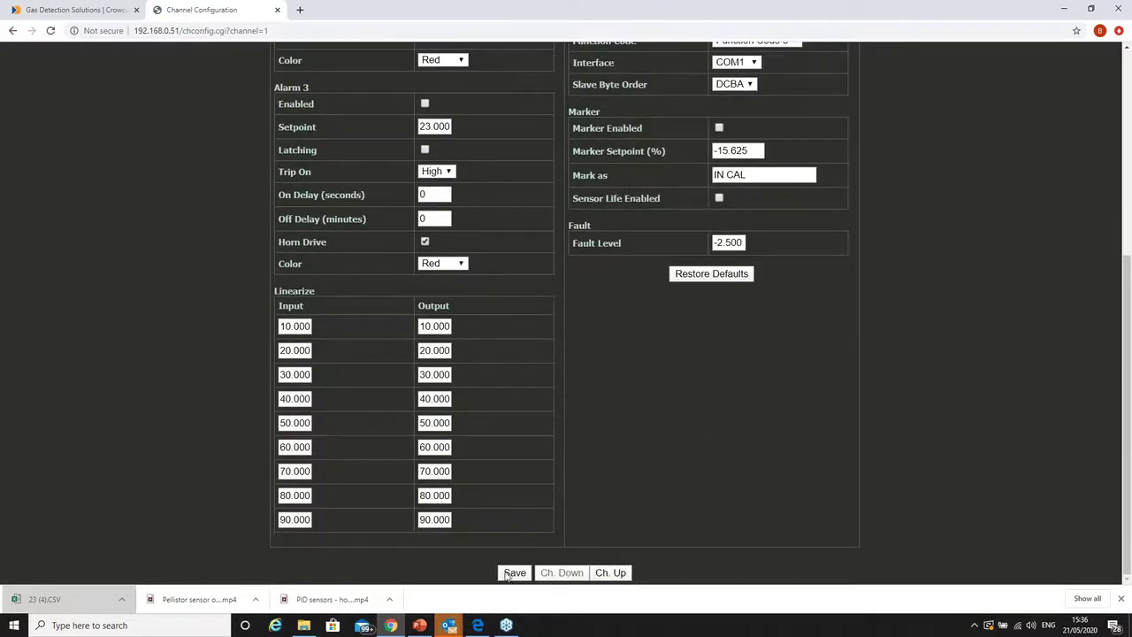
pyautogui.scroll(4, 688, 461)
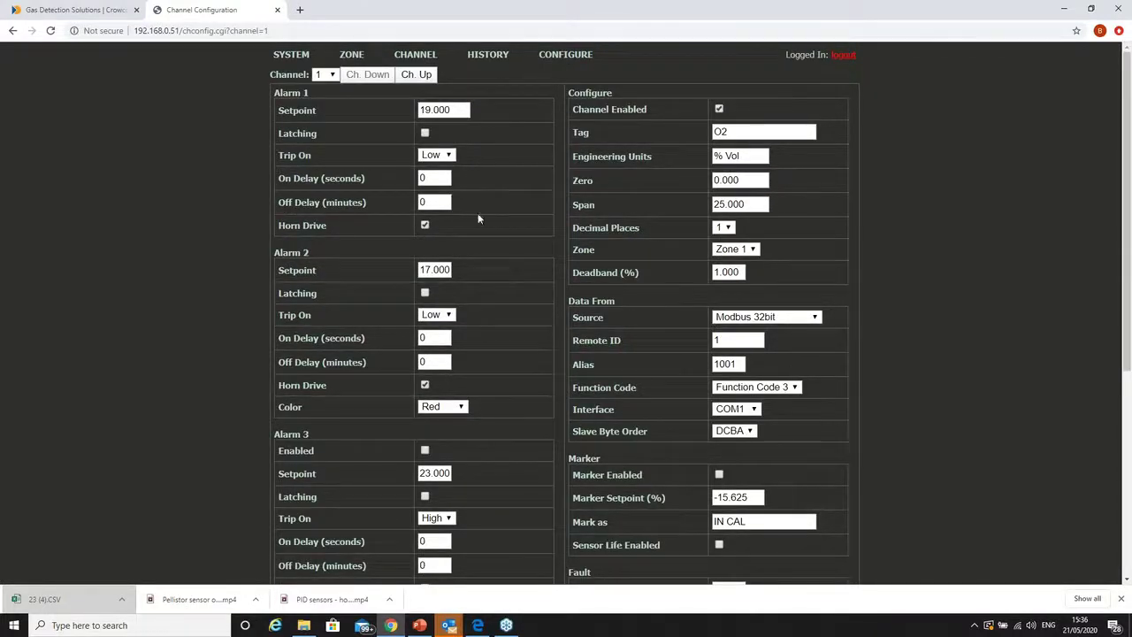
pyautogui.click(326, 75)
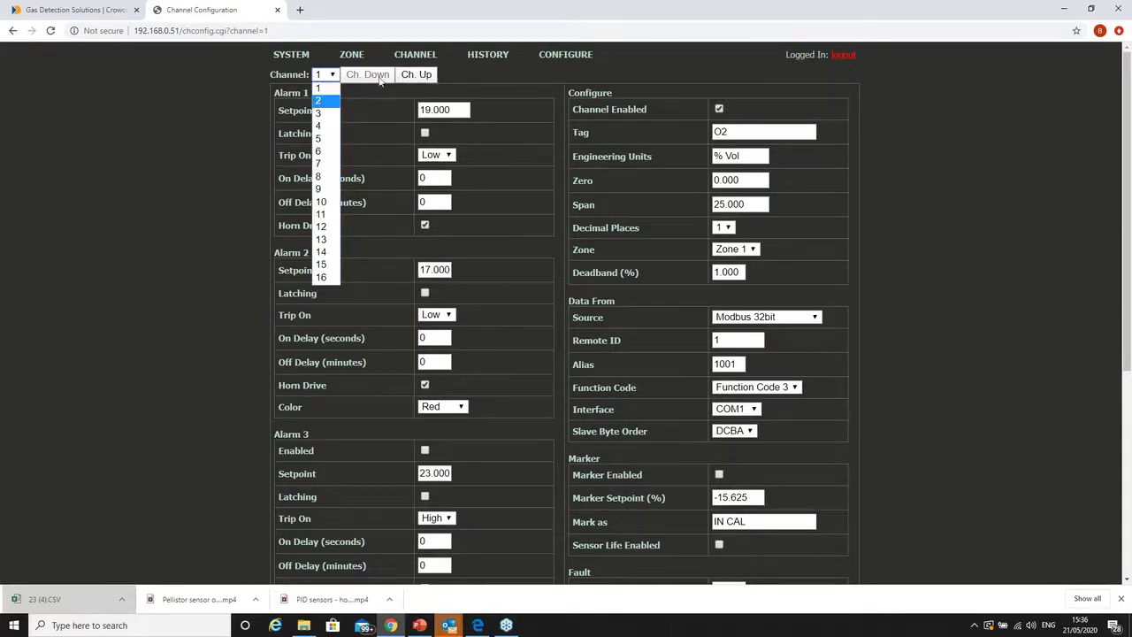
pyautogui.click(287, 135)
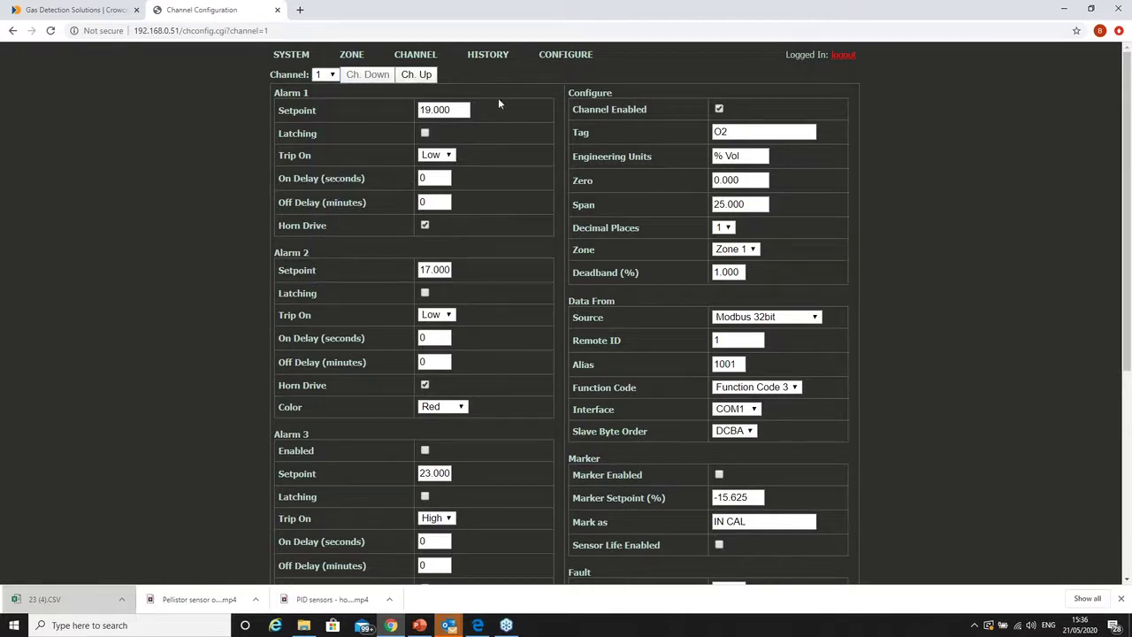
pyautogui.moveTo(554, 64)
pyautogui.click(573, 112)
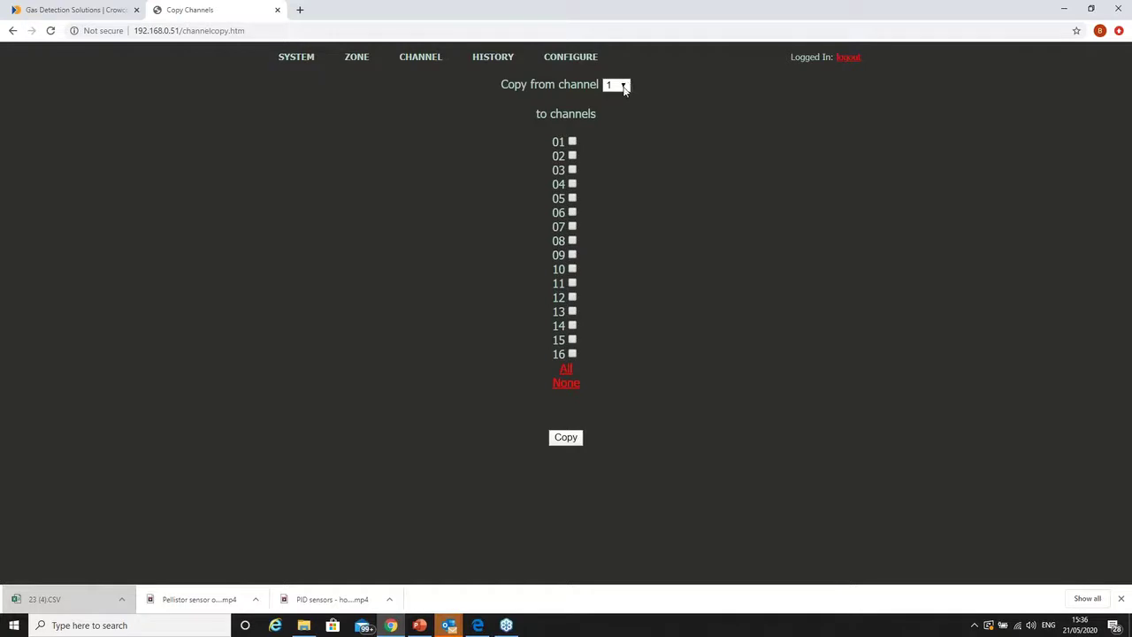
# - Copy channel 1's settings to channels 02–06, then return to the Controller Status overview
pyautogui.click(624, 89)
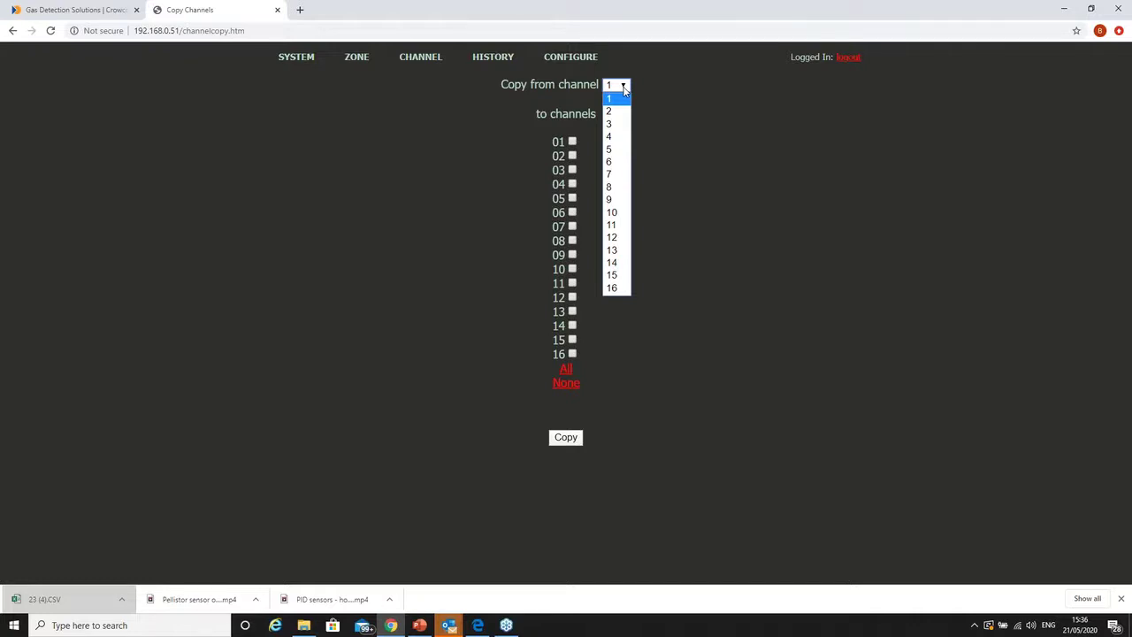
pyautogui.click(695, 120)
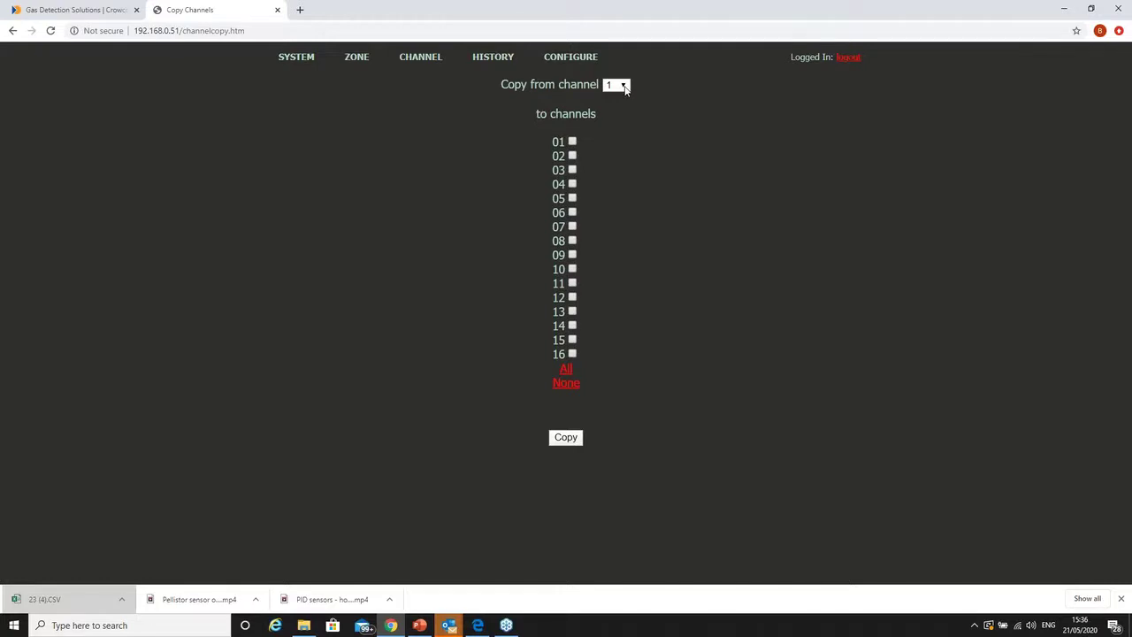
pyautogui.click(572, 170)
pyautogui.click(572, 184)
pyautogui.click(572, 198)
pyautogui.click(573, 212)
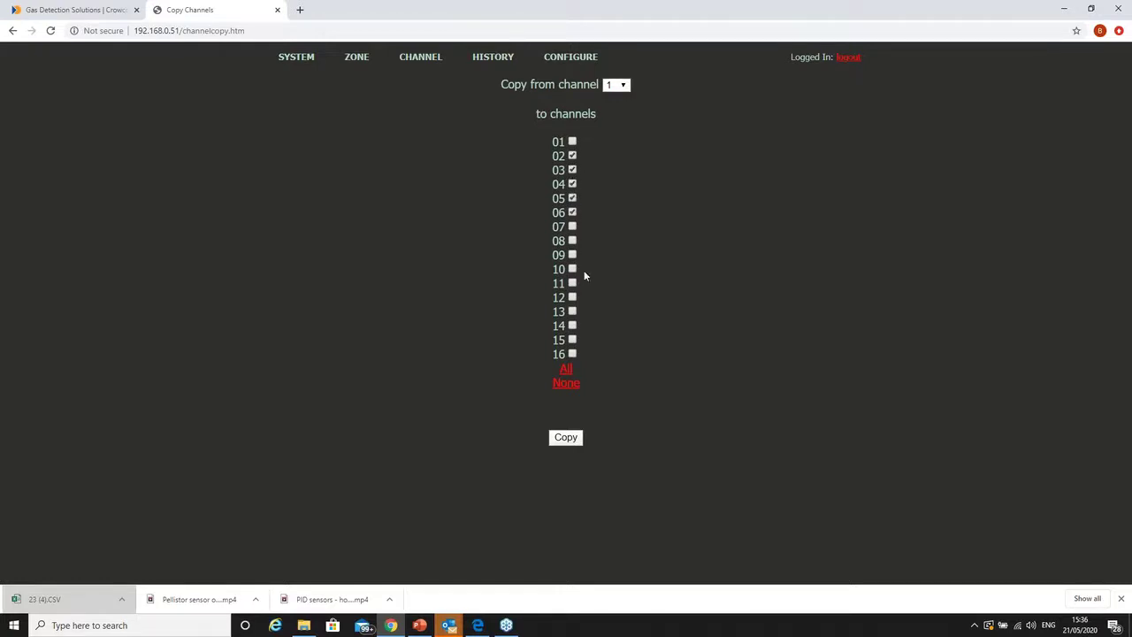
pyautogui.click(625, 86)
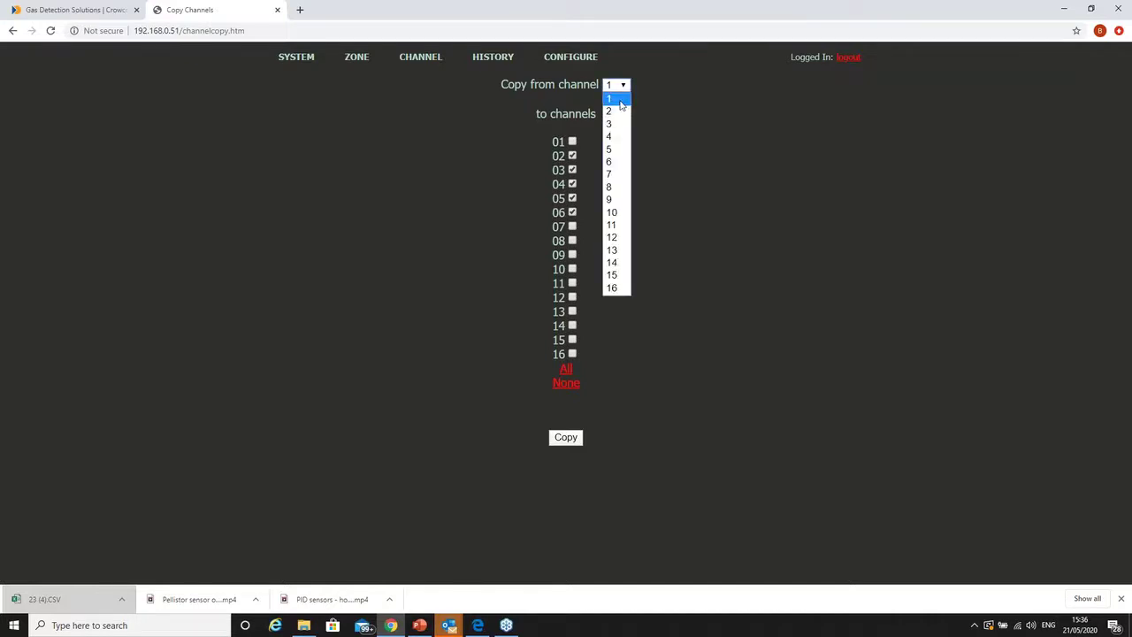
pyautogui.click(621, 102)
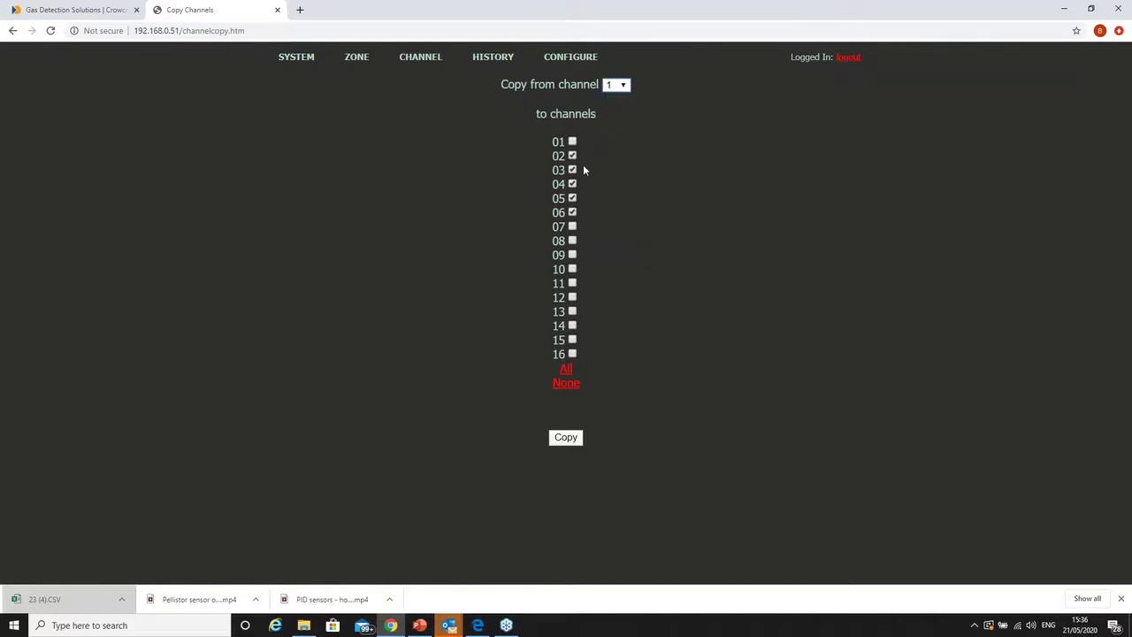
pyautogui.click(568, 438)
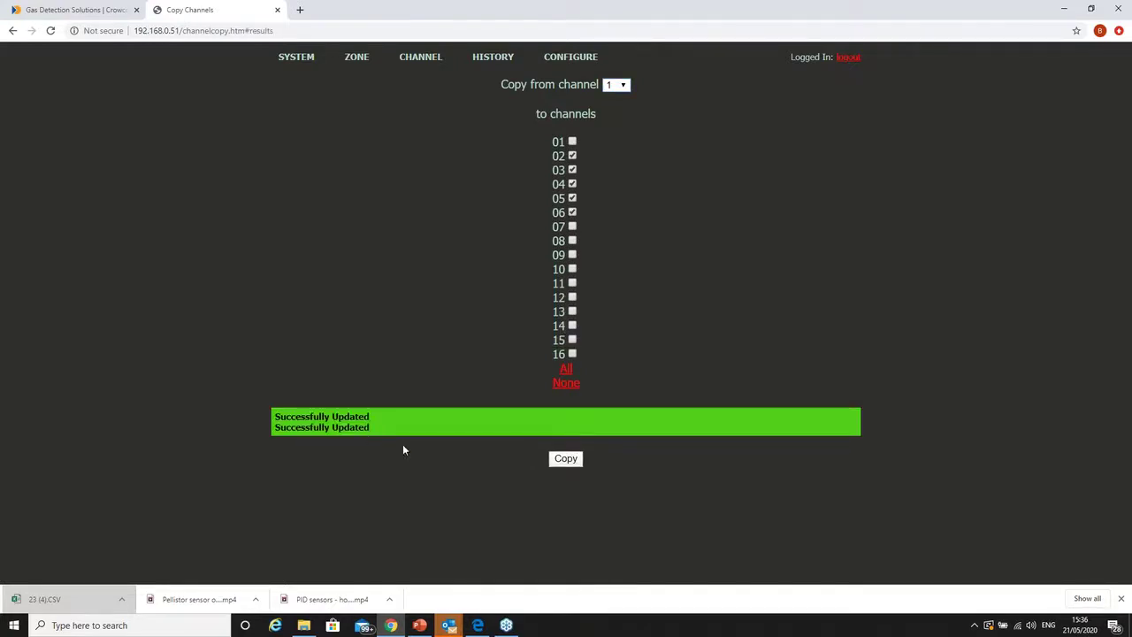
pyautogui.click(296, 56)
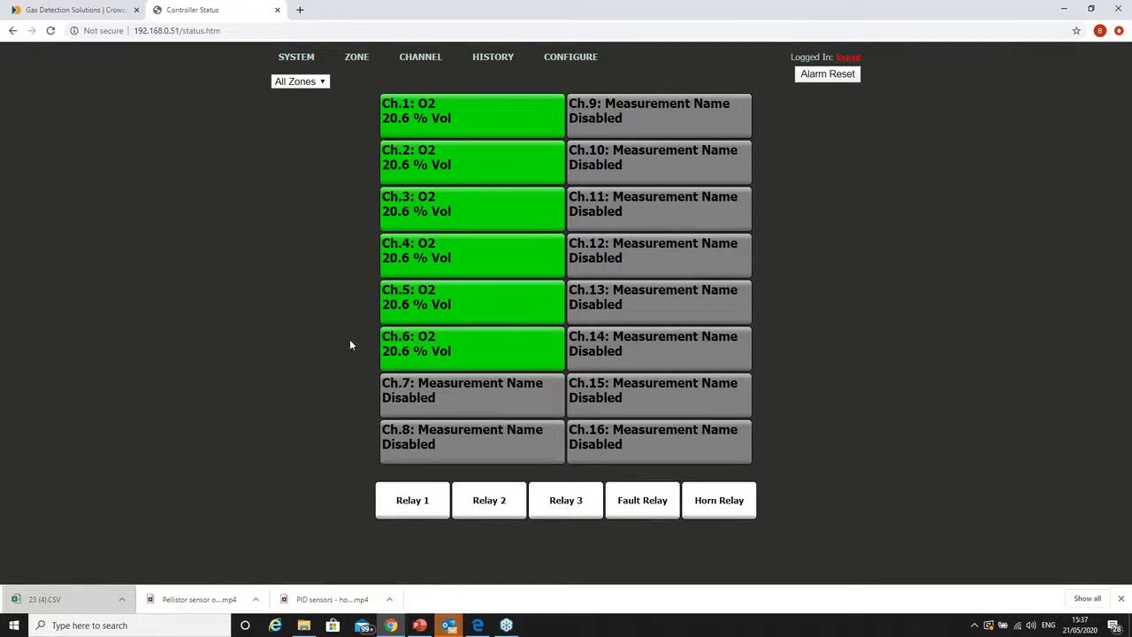
# - Visit the Programmable Relays page, then open System Configuration
pyautogui.moveTo(570, 56)
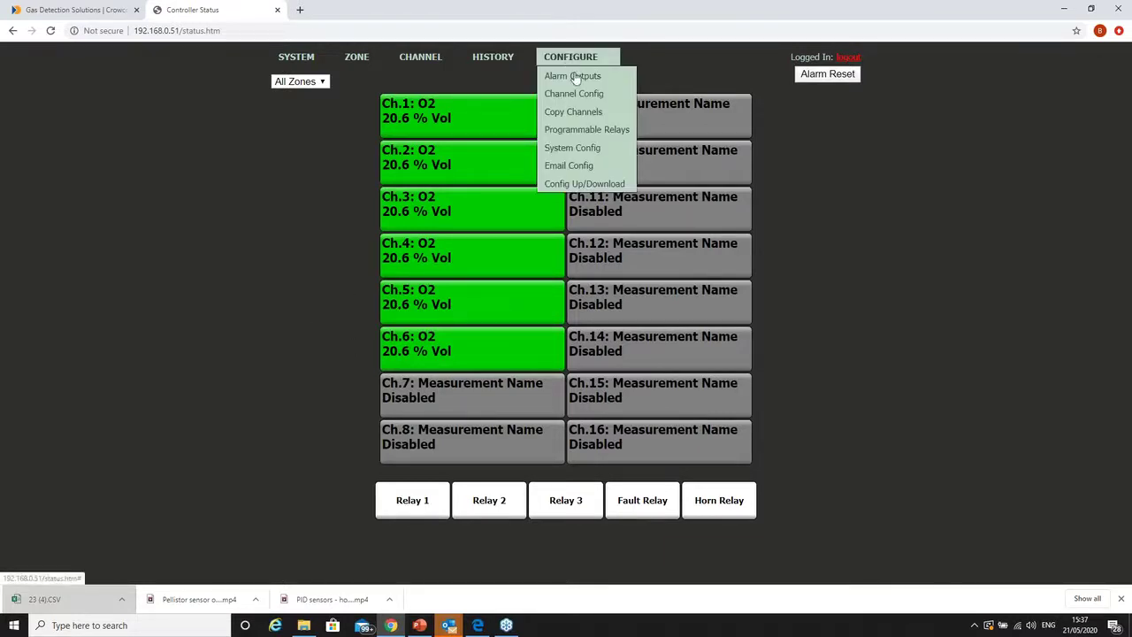
pyautogui.click(581, 130)
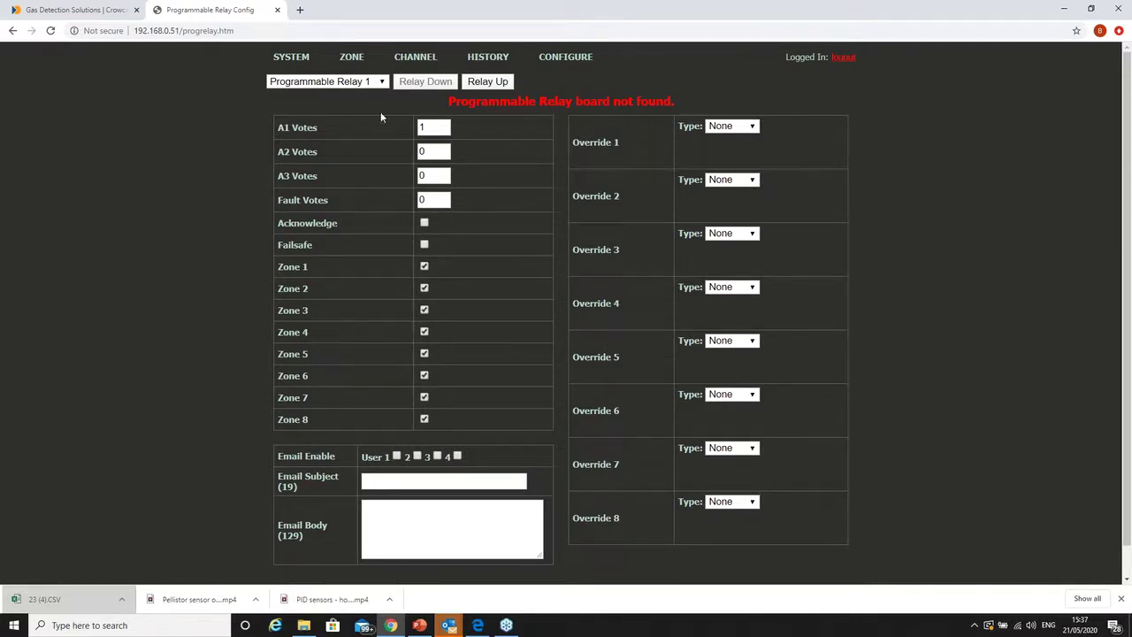
pyautogui.moveTo(575, 60)
pyautogui.click(567, 149)
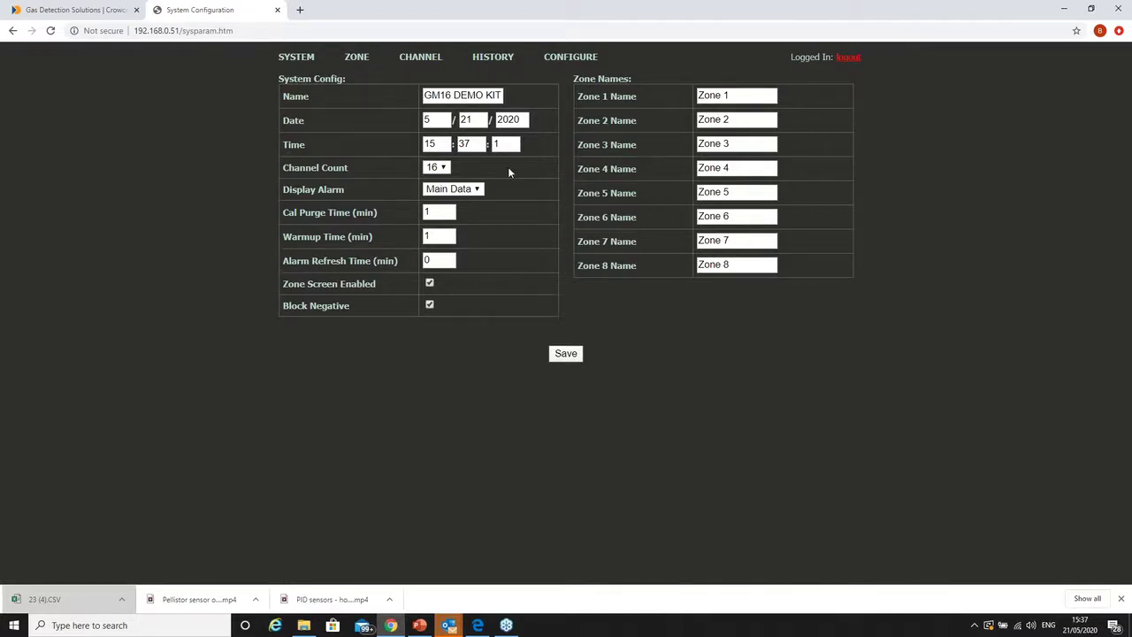
# - Save Channel Count as 8 and view the eight-channel status overview
pyautogui.click(444, 171)
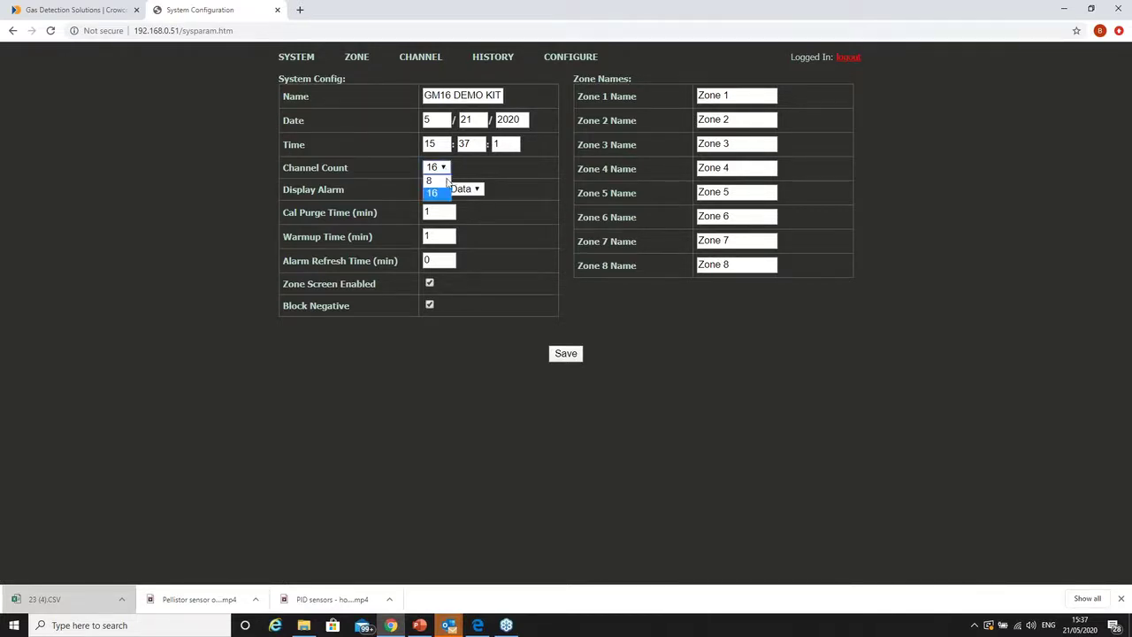
pyautogui.click(447, 181)
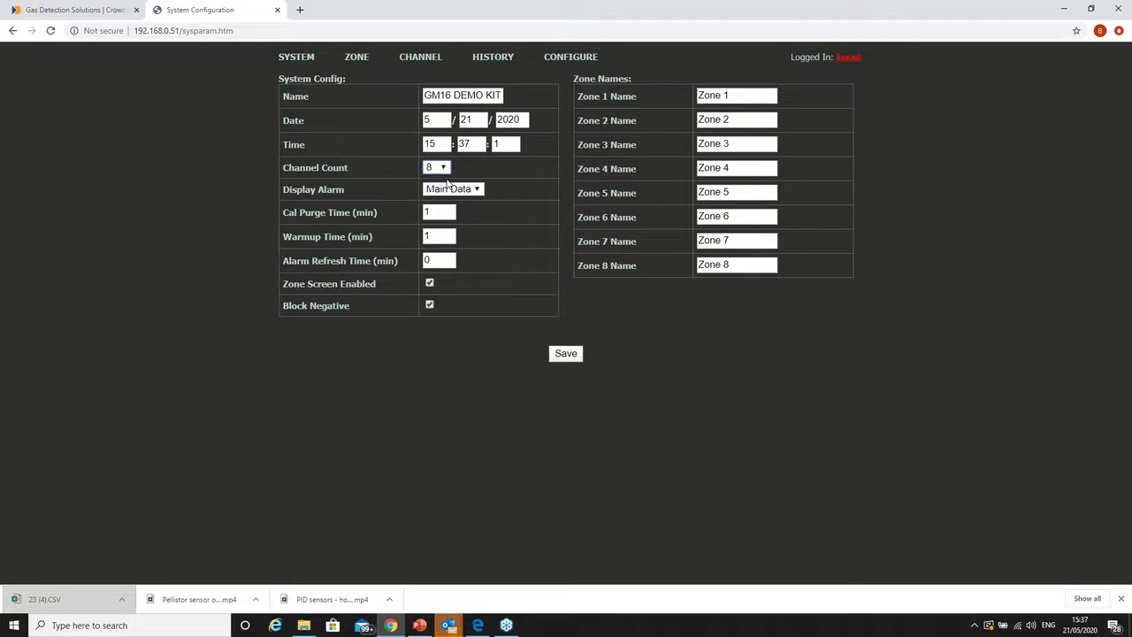
pyautogui.click(570, 354)
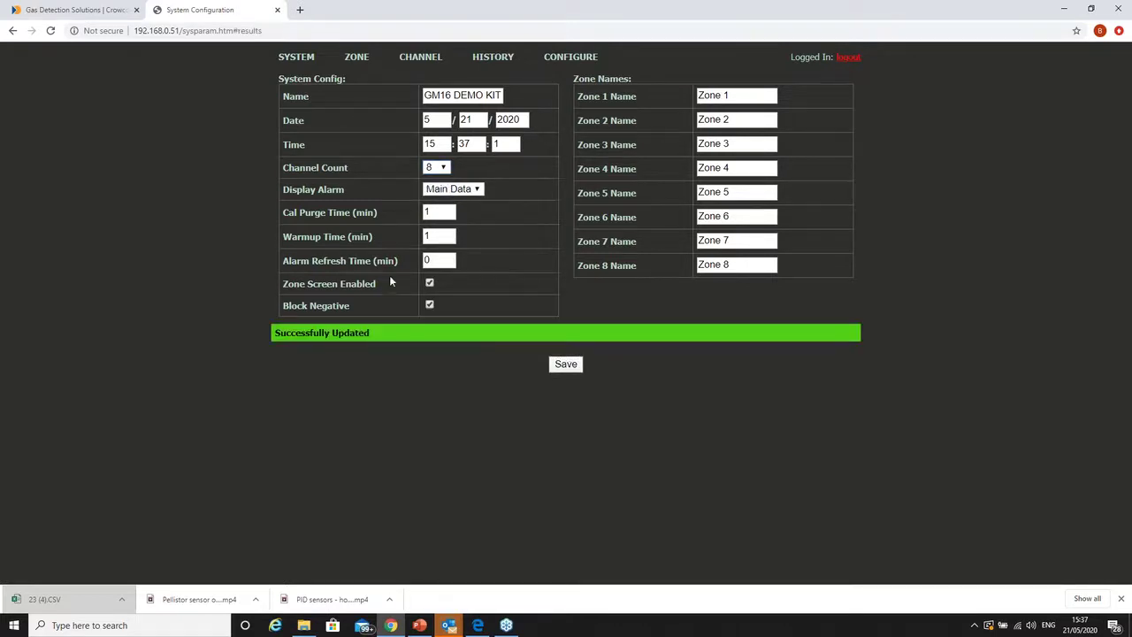
pyautogui.click(296, 60)
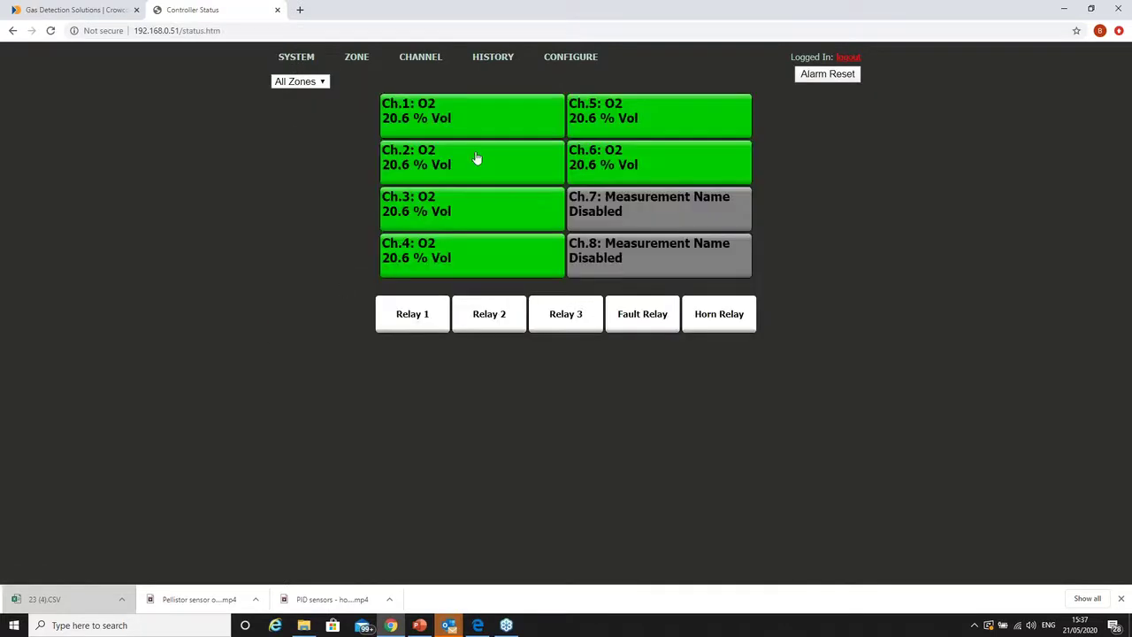
# - Reopen System Configuration and set Channel Count back to 16
pyautogui.moveTo(570, 58)
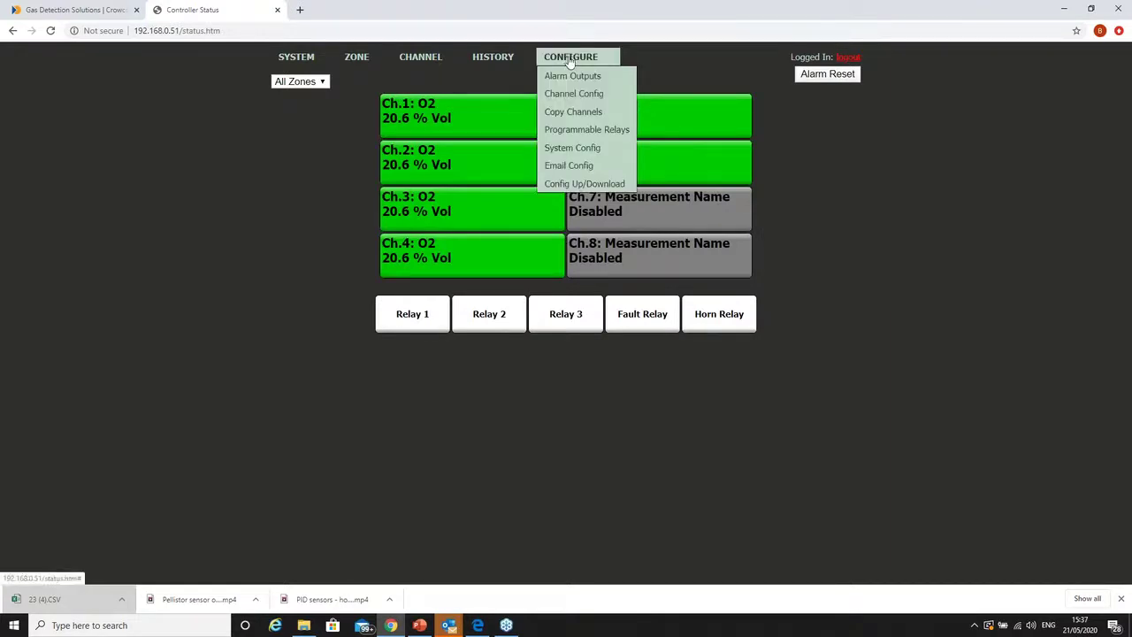
pyautogui.click(575, 146)
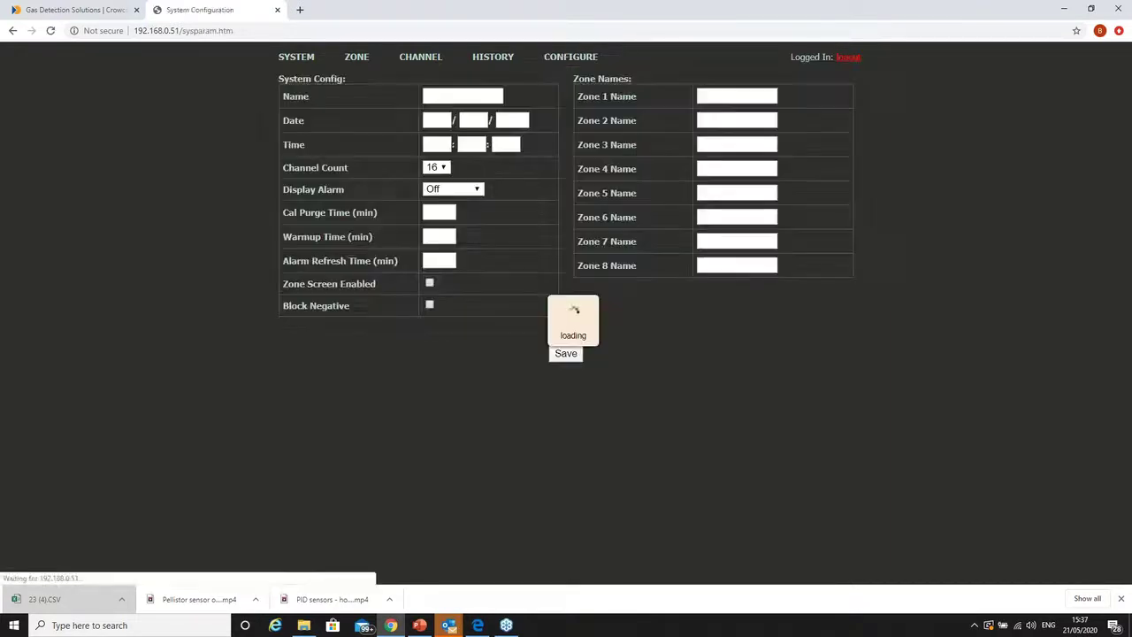
pyautogui.click(439, 167)
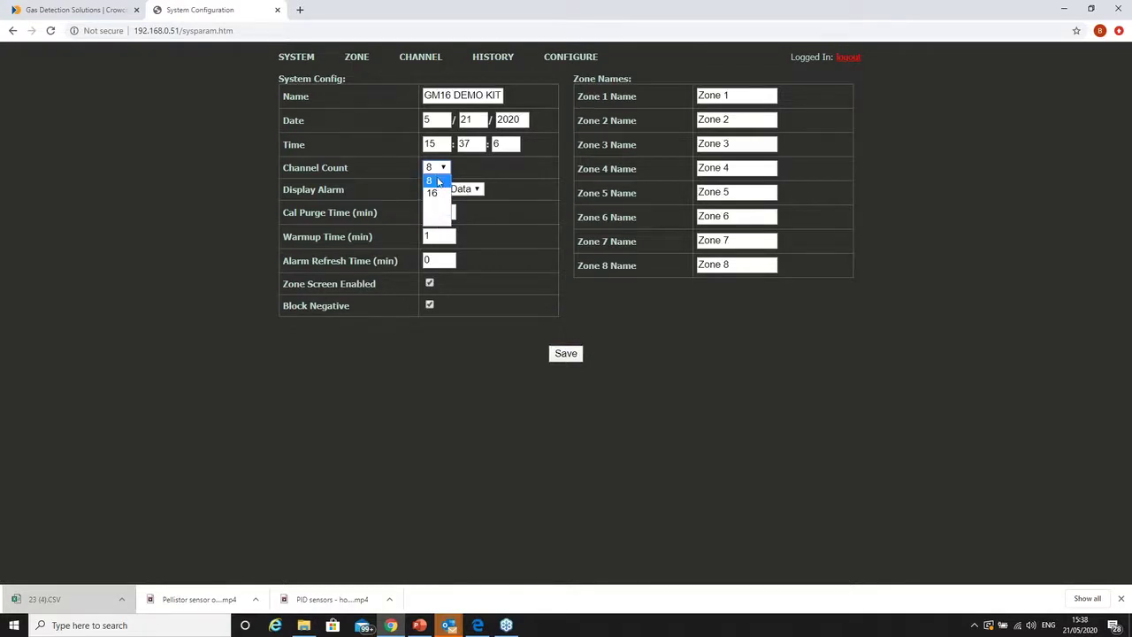
pyautogui.click(435, 192)
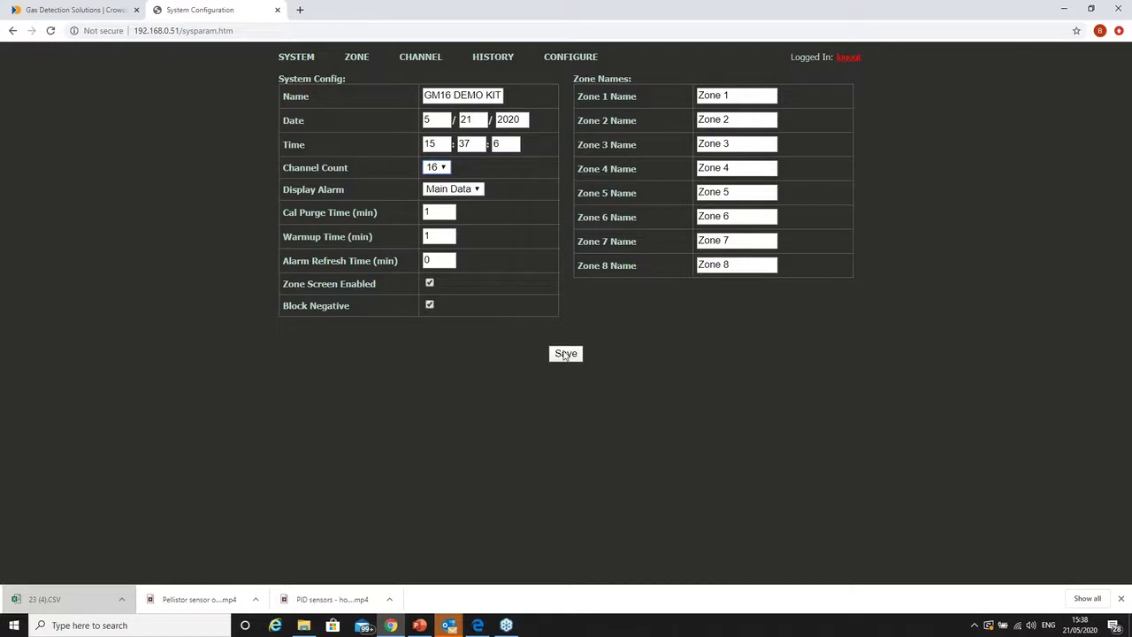
pyautogui.moveTo(570, 59)
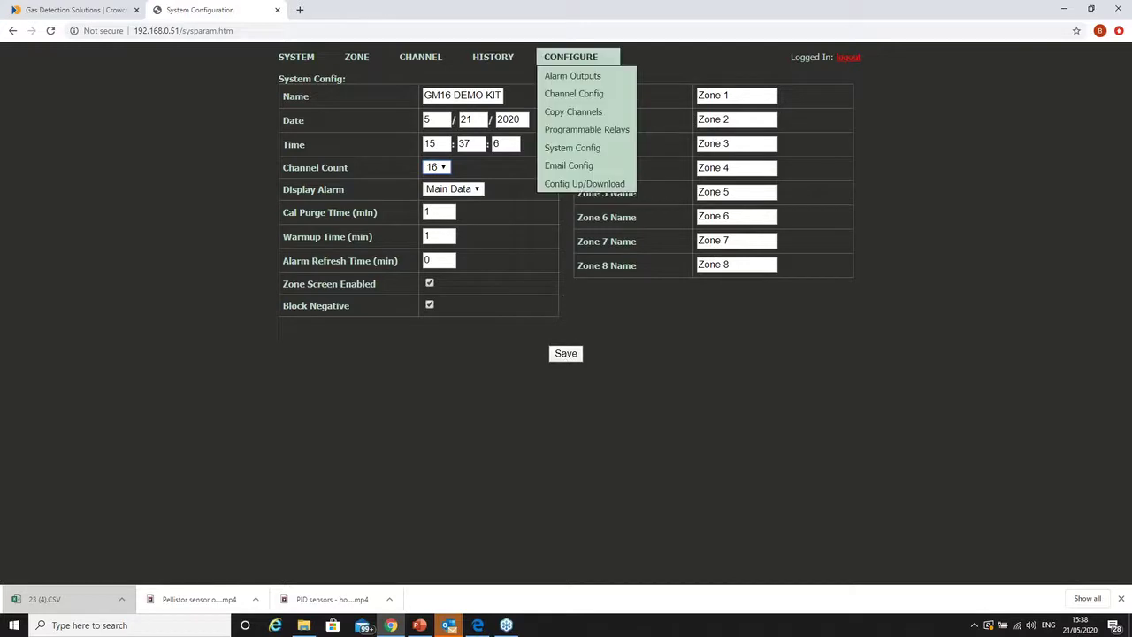
# - Open Email Configuration and step through the User 2, 3 and 4 Email fields
pyautogui.click(585, 170)
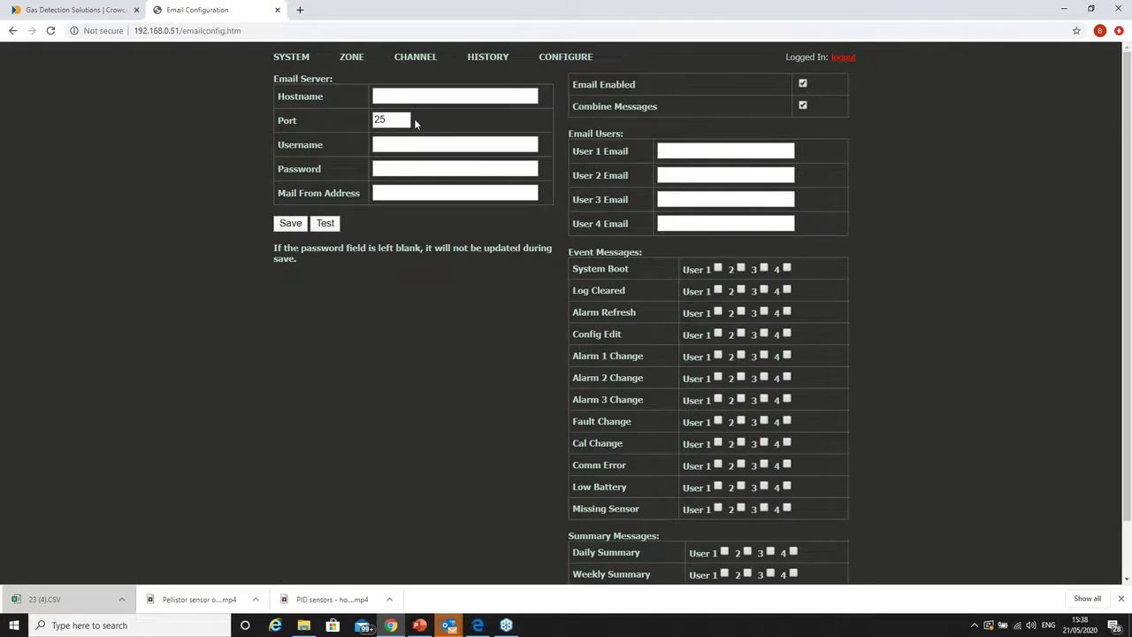
pyautogui.moveTo(560, 58)
pyautogui.click(693, 150)
pyautogui.click(689, 174)
pyautogui.click(682, 199)
# - Tick then untick System Boot messages for users 1 and 2, leaving none selected
pyautogui.click(717, 268)
pyautogui.click(741, 268)
pyautogui.click(718, 269)
pyautogui.scroll(-1, 731, 376)
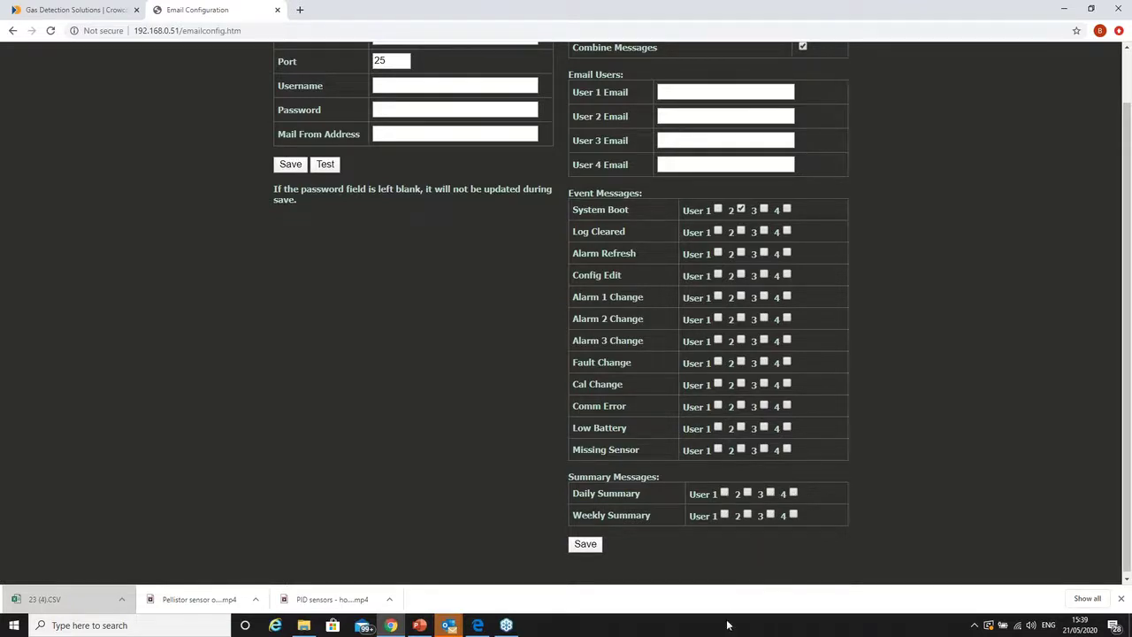
pyautogui.scroll(2, 746, 581)
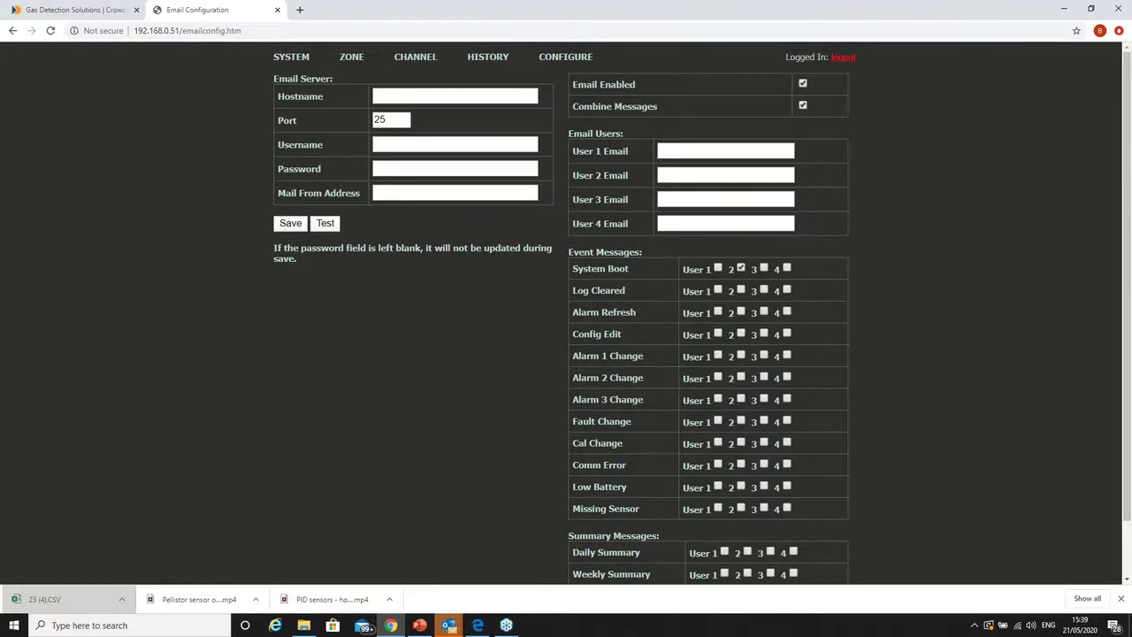
pyautogui.click(741, 268)
# - Show Config Up/Download, submit Upload with no file chosen, then return to PowerPoint's 'What's Next?' slide
pyautogui.moveTo(560, 61)
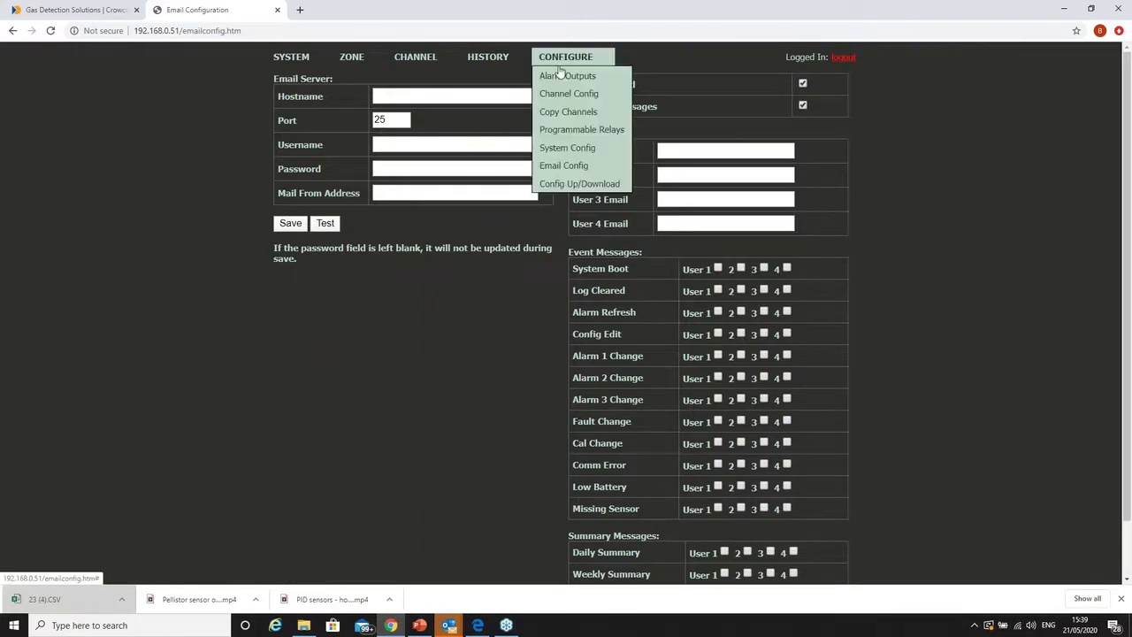
pyautogui.click(570, 185)
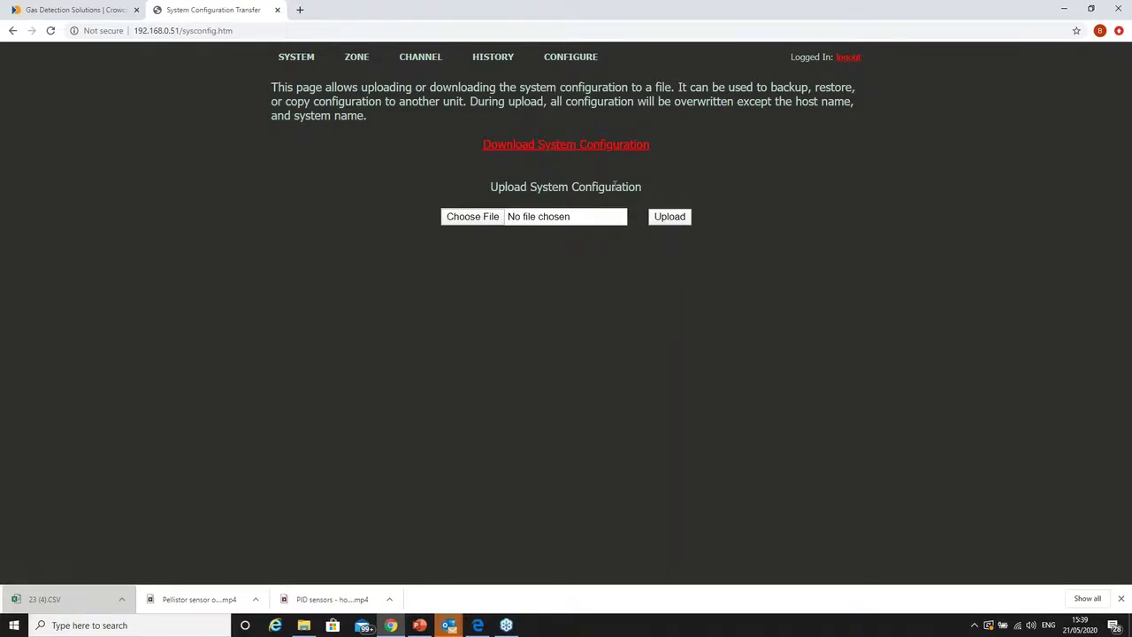
pyautogui.click(471, 217)
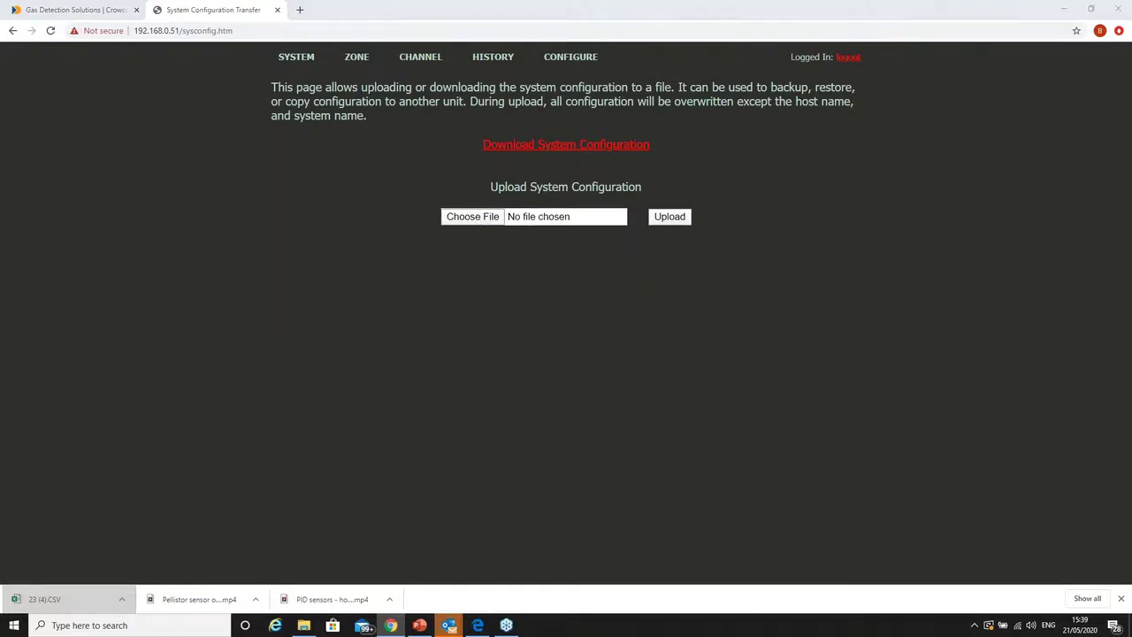
pyautogui.press('Escape')
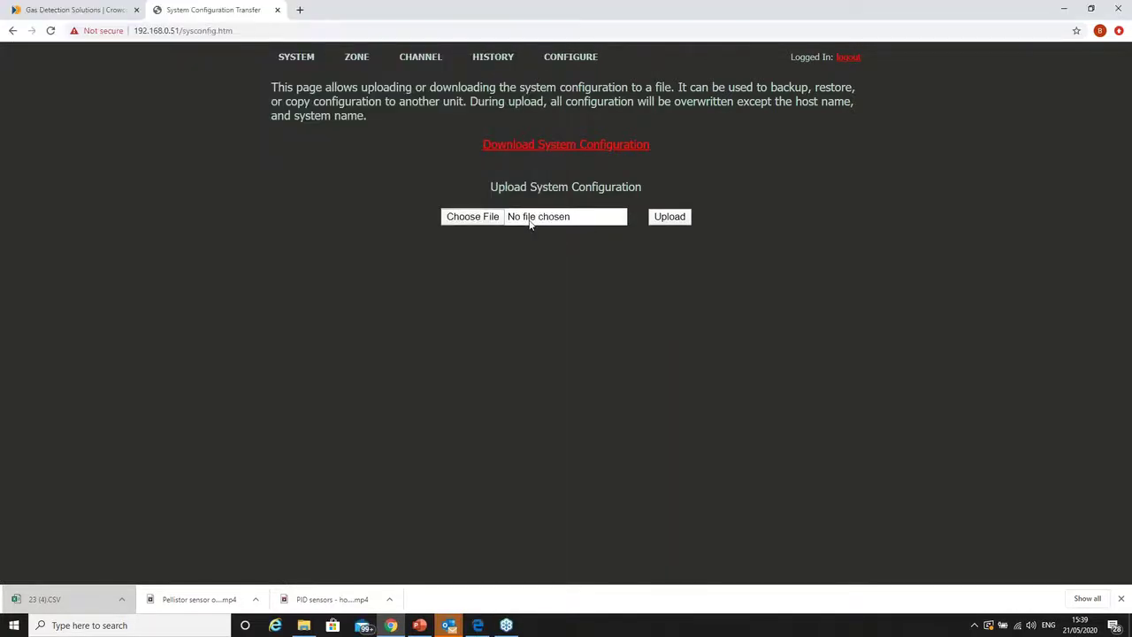
pyautogui.click(676, 217)
pyautogui.hotkey('alt', 'Tab')
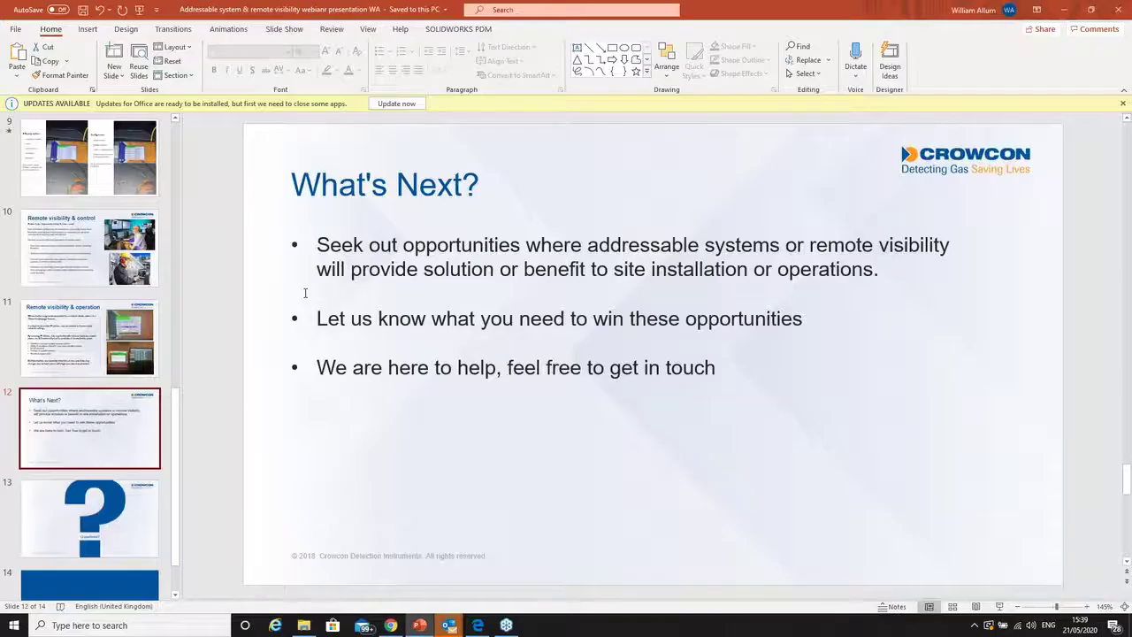